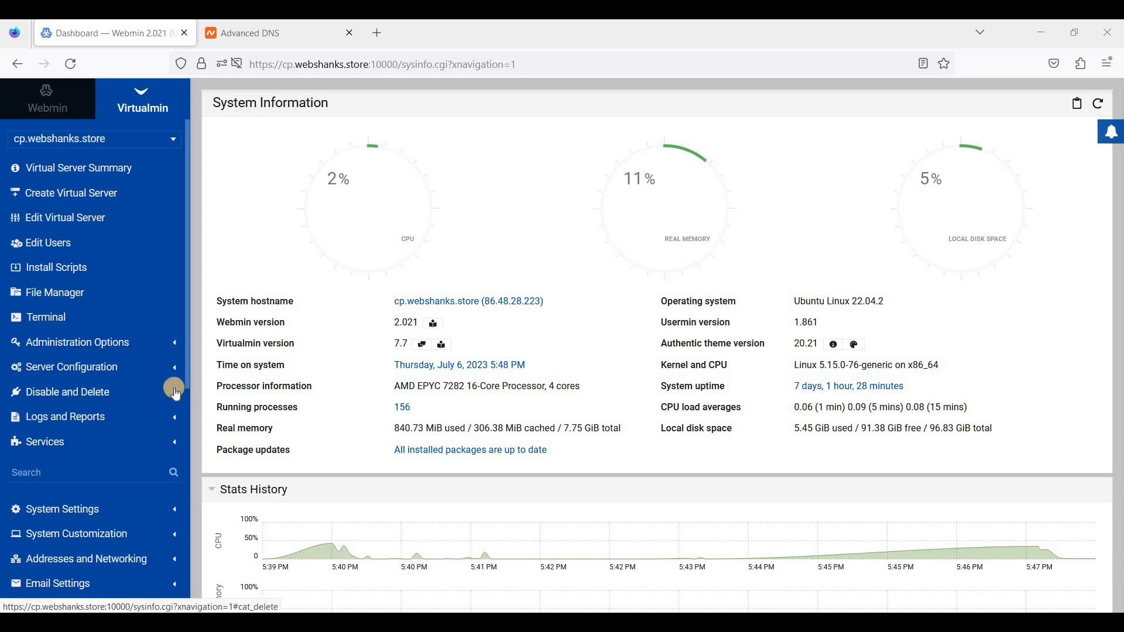
- Open joomla.org's Joomla 4.3.2 download page in a new tab, then return to the Virtualmin dashboard
{"action": "left_click", "coordinate": [53, 109]}
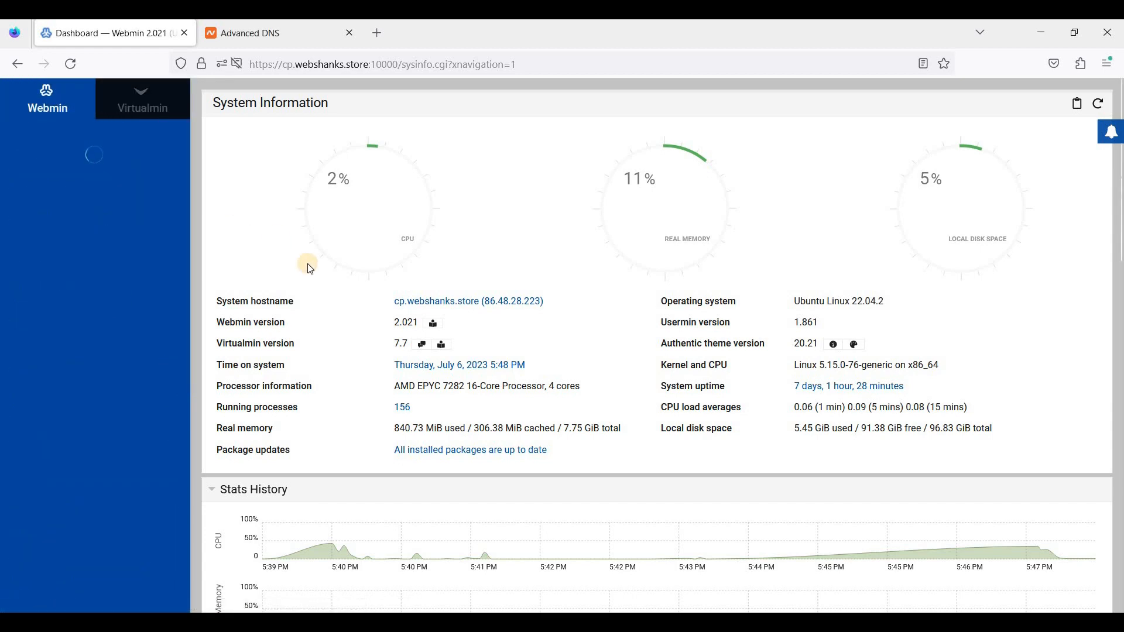
{"action": "left_click", "coordinate": [143, 115]}
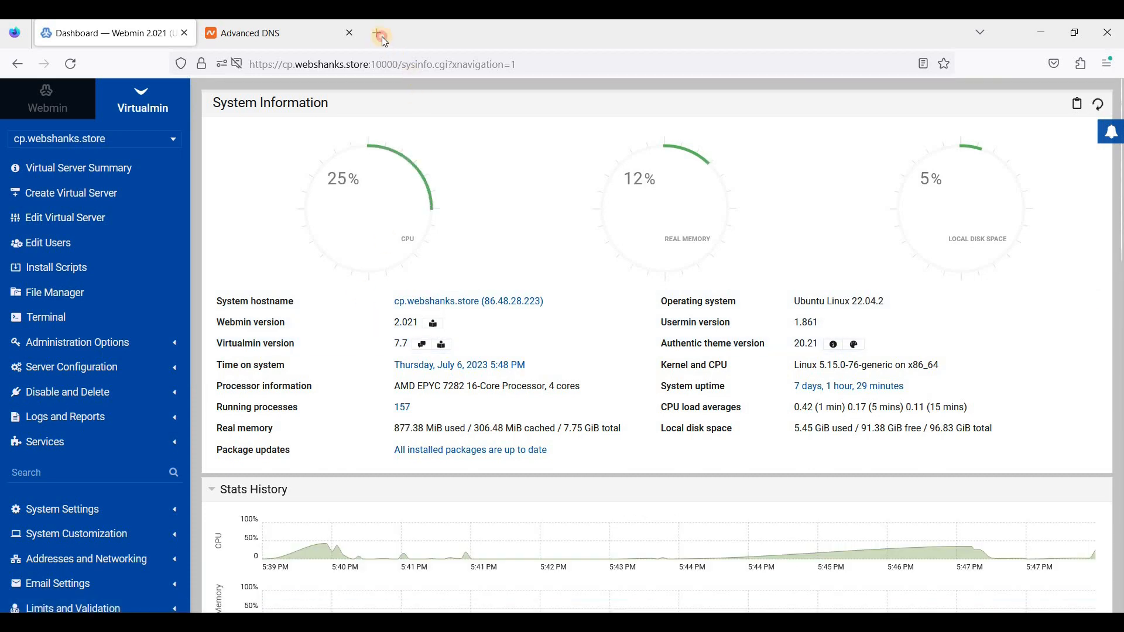
{"action": "key", "text": "ctrl+t"}
{"action": "type", "text": "joomla.org"}
{"action": "key", "text": "Return"}
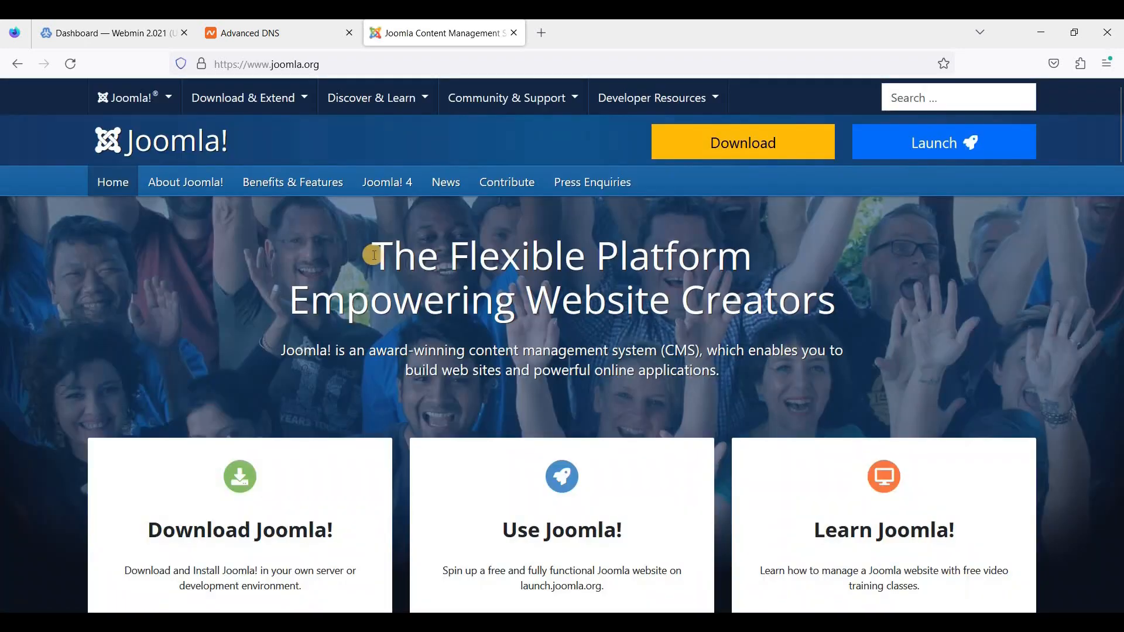
{"action": "left_click", "coordinate": [720, 151]}
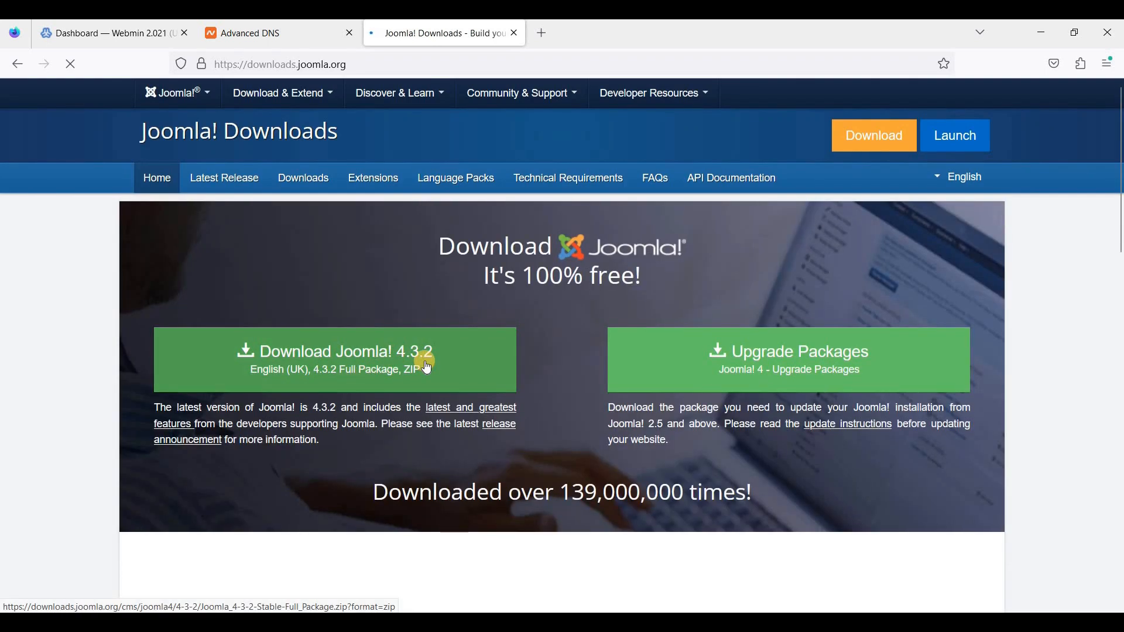
{"action": "left_click", "coordinate": [129, 41]}
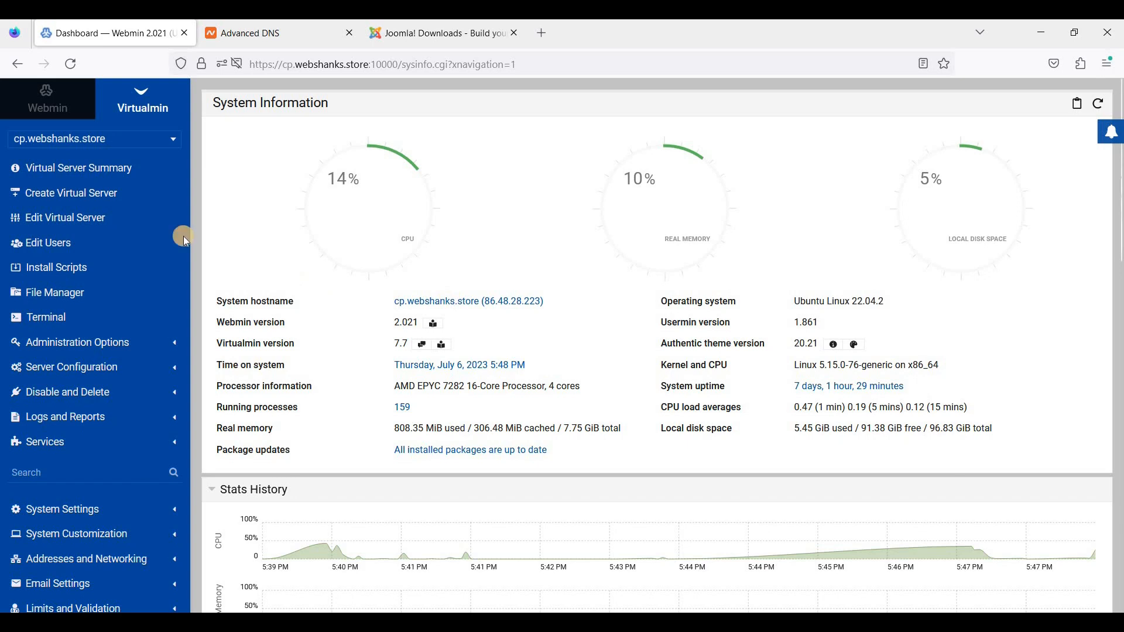
- Create the webshanks.store virtual server with a generated admin password, declining to save the browser login
{"action": "left_click", "coordinate": [95, 199]}
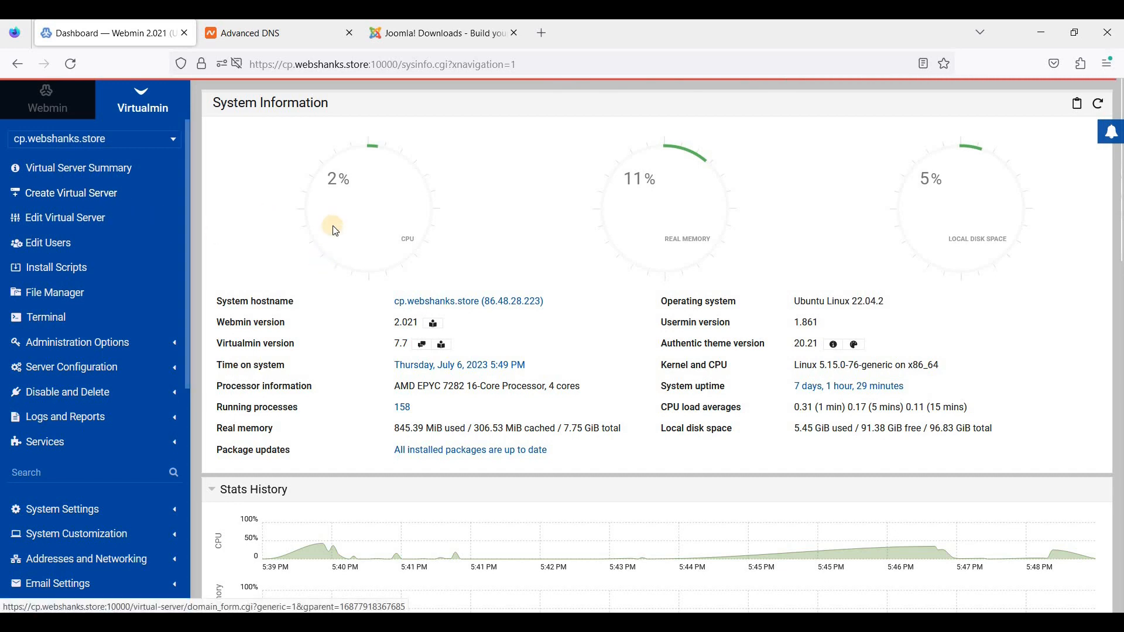
{"action": "left_click", "coordinate": [535, 201]}
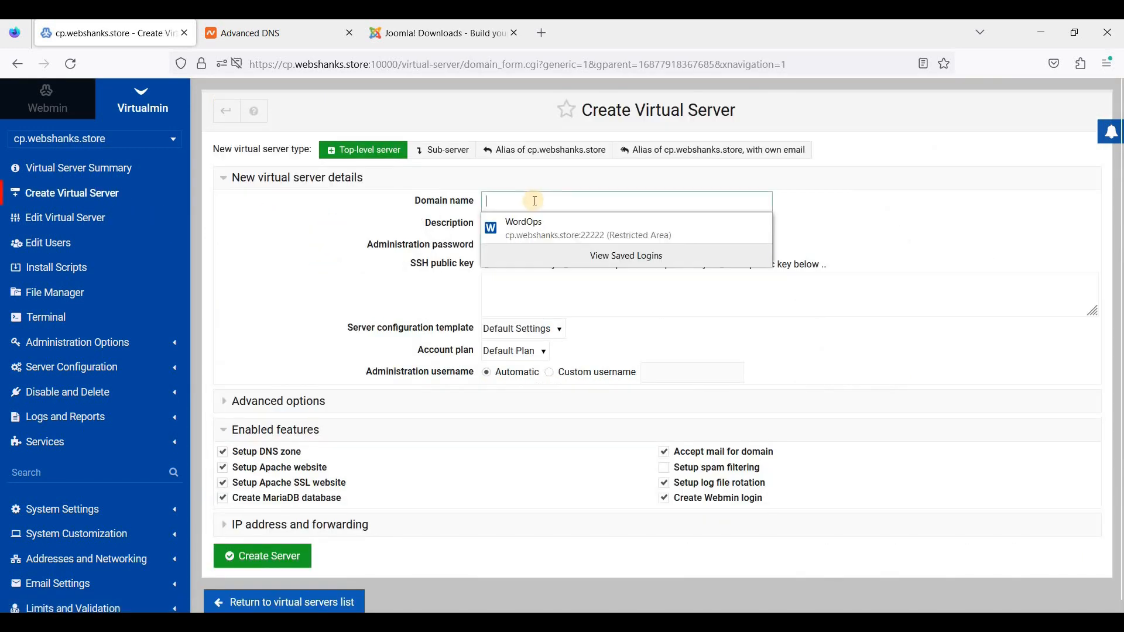
{"action": "type", "text": "web"}
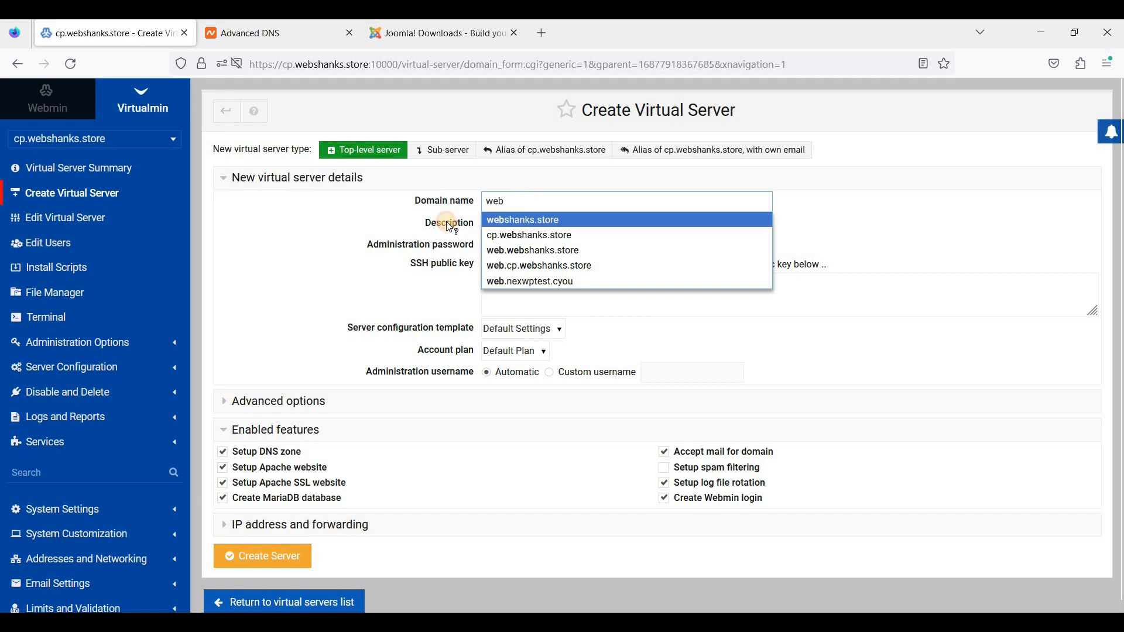
{"action": "left_click", "coordinate": [499, 220]}
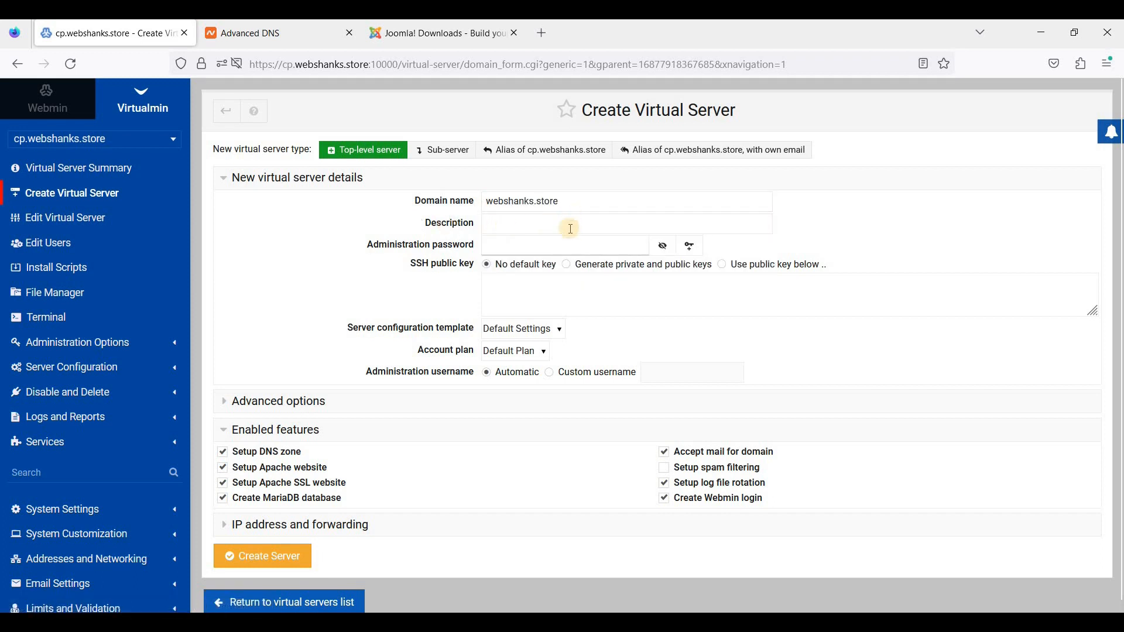
{"action": "left_click", "coordinate": [690, 246]}
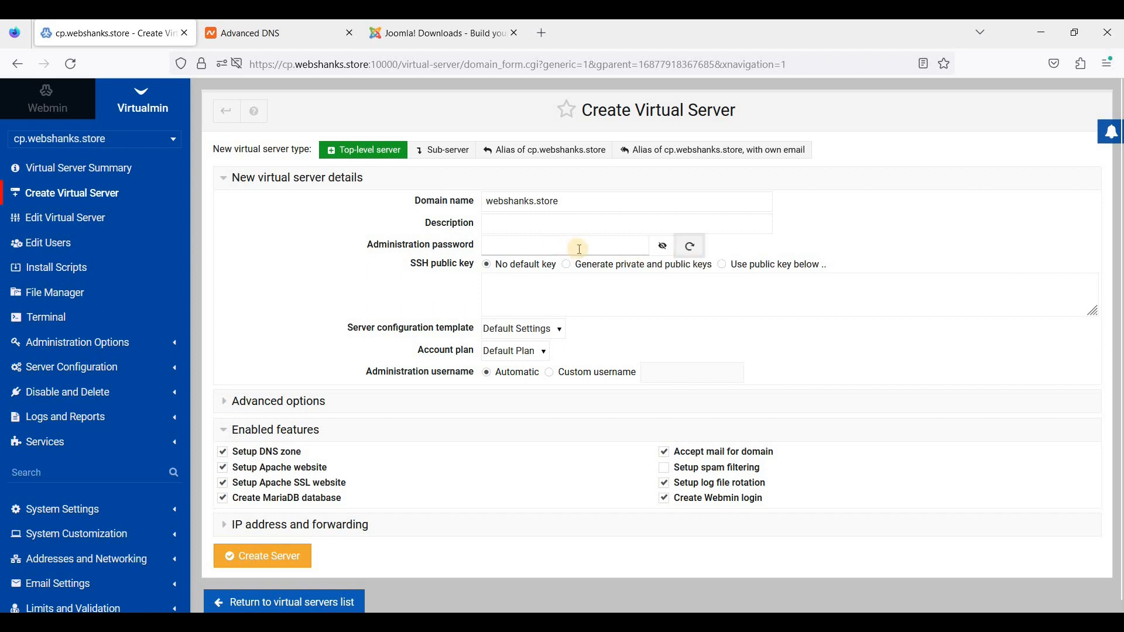
{"action": "left_click", "coordinate": [492, 238], "text": "shift"}
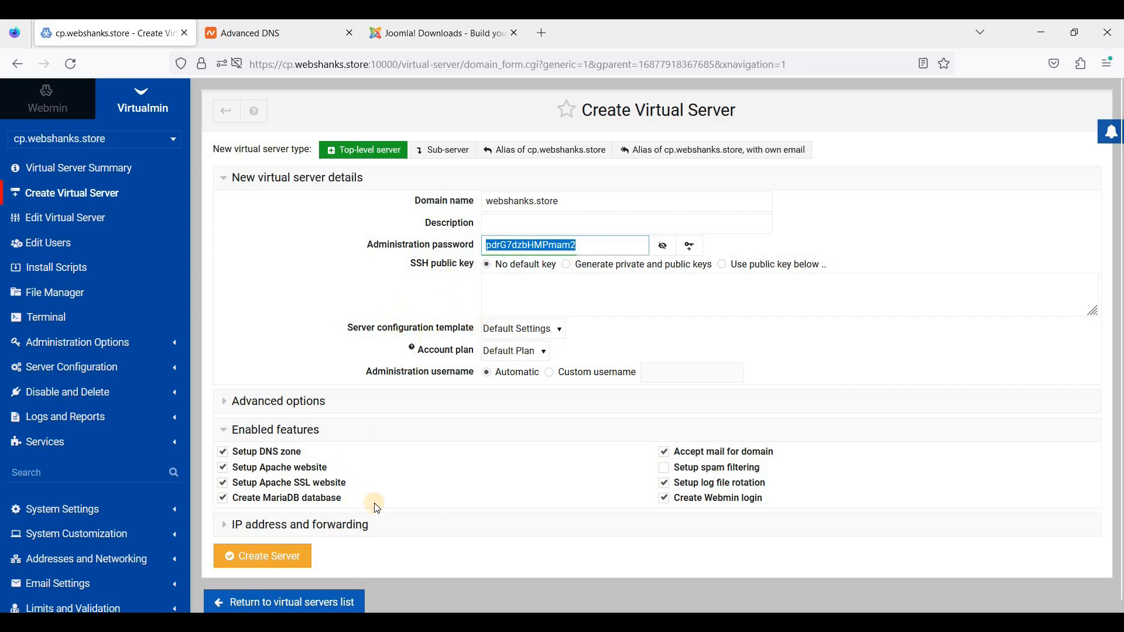
{"action": "left_click", "coordinate": [281, 561]}
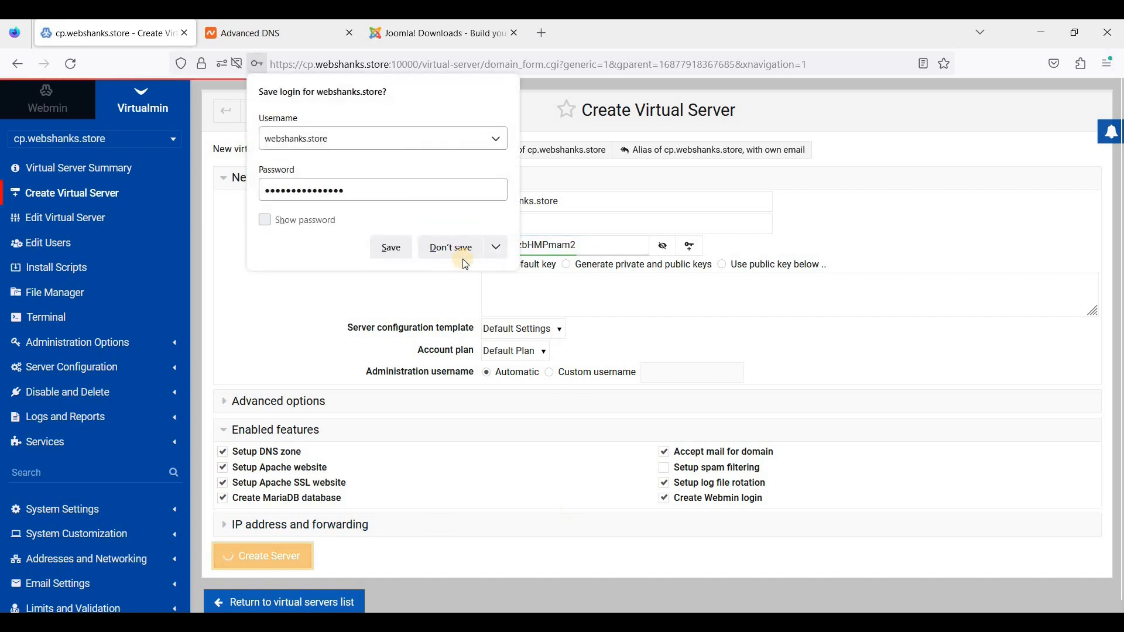
{"action": "left_click", "coordinate": [460, 251]}
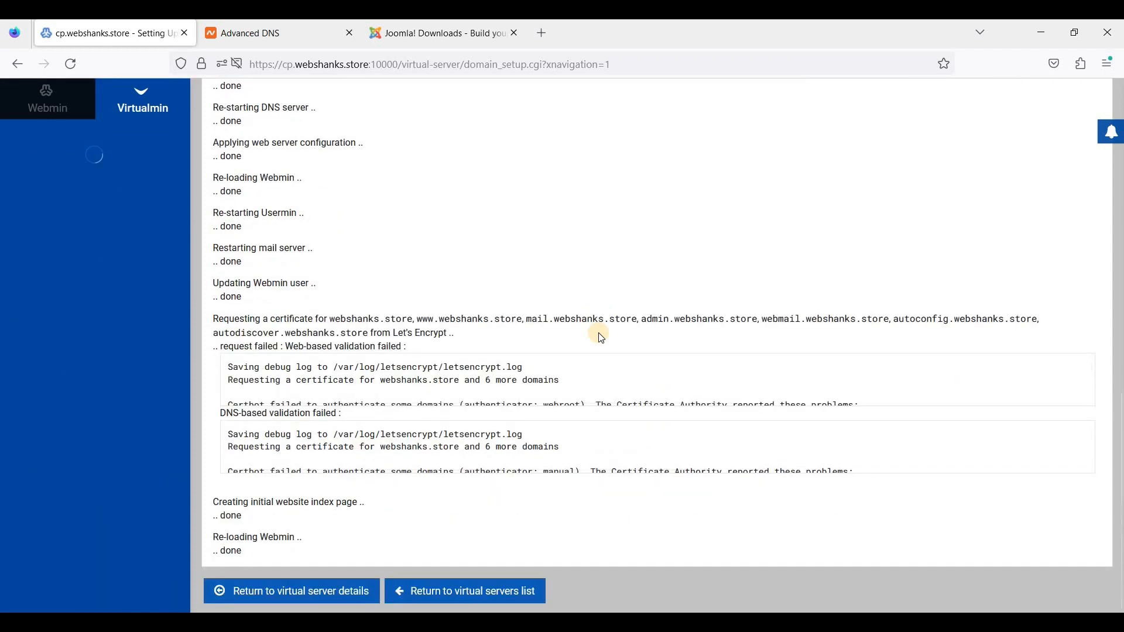
- Scroll through the setup log to confirm the webshanks MariaDB database and SSL website were created
{"action": "scroll", "coordinate": [429, 400], "scroll_direction": "up", "scroll_amount": 2}
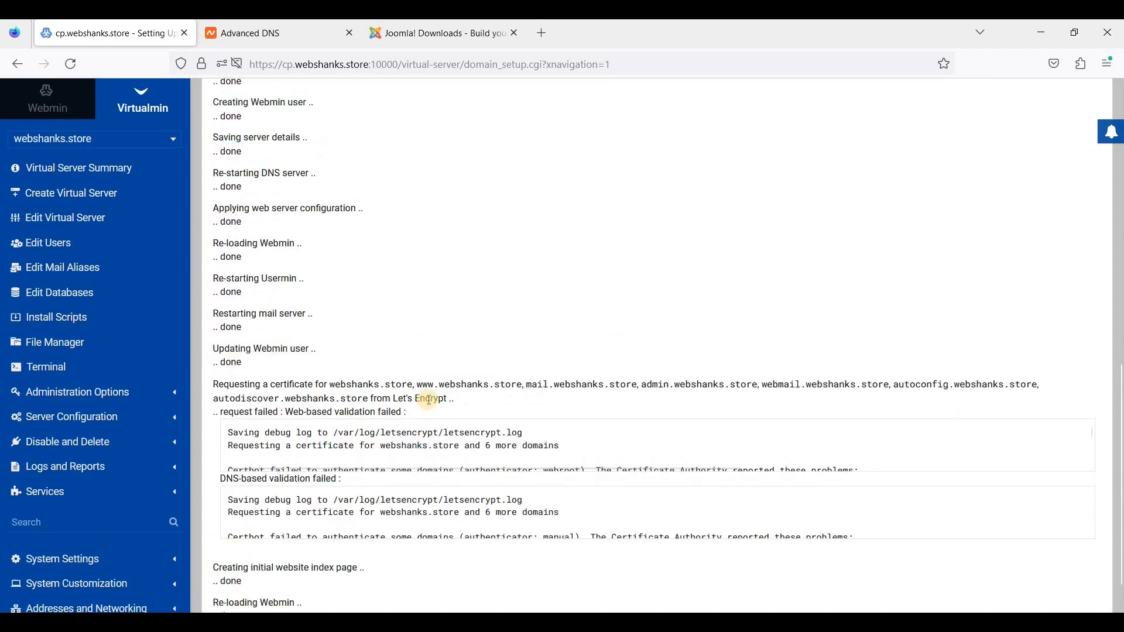
{"action": "scroll", "coordinate": [429, 400], "scroll_direction": "up", "scroll_amount": 10}
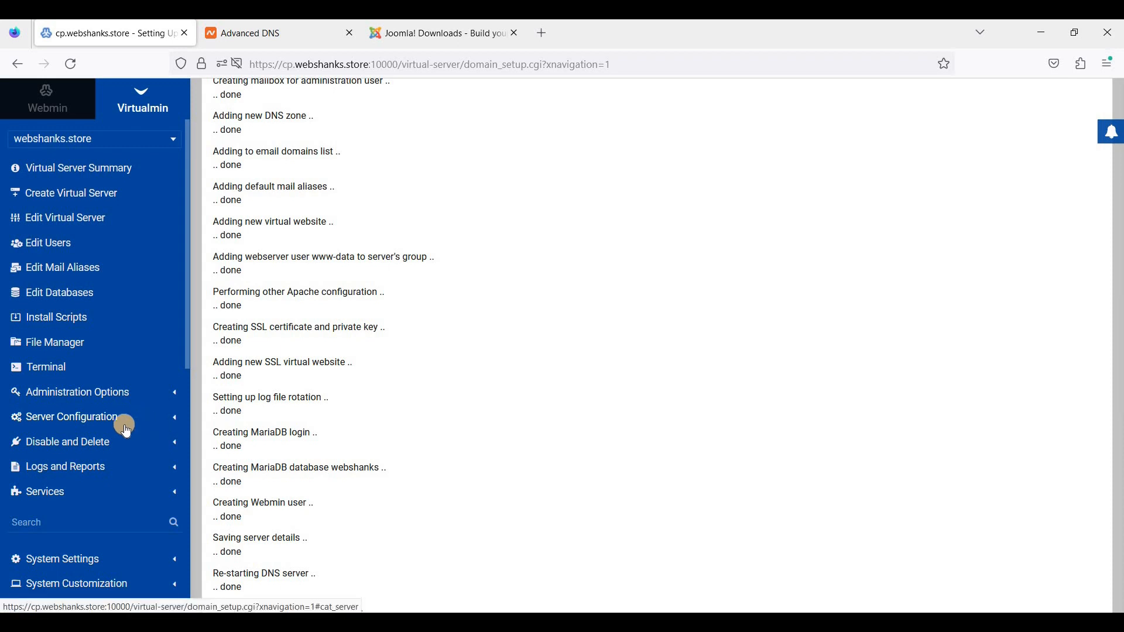
- Set webshanks.store's PHP script execution mode to FPM in PHP Options and save
{"action": "scroll", "coordinate": [117, 328], "scroll_direction": "down", "scroll_amount": 3}
{"action": "left_click", "coordinate": [111, 294]}
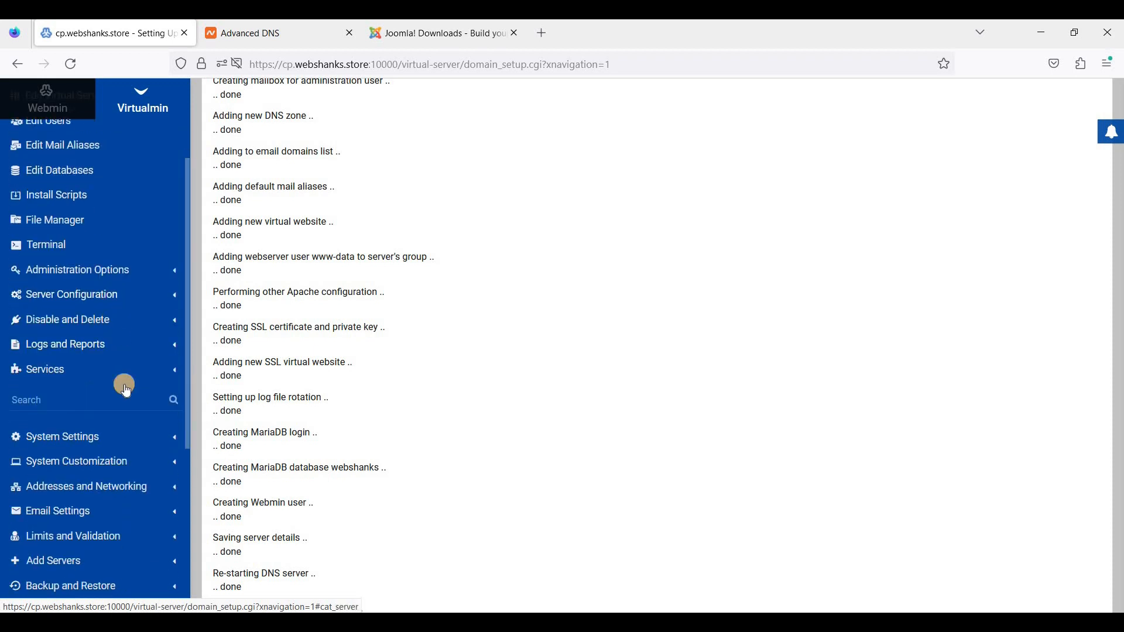
{"action": "left_click", "coordinate": [76, 475]}
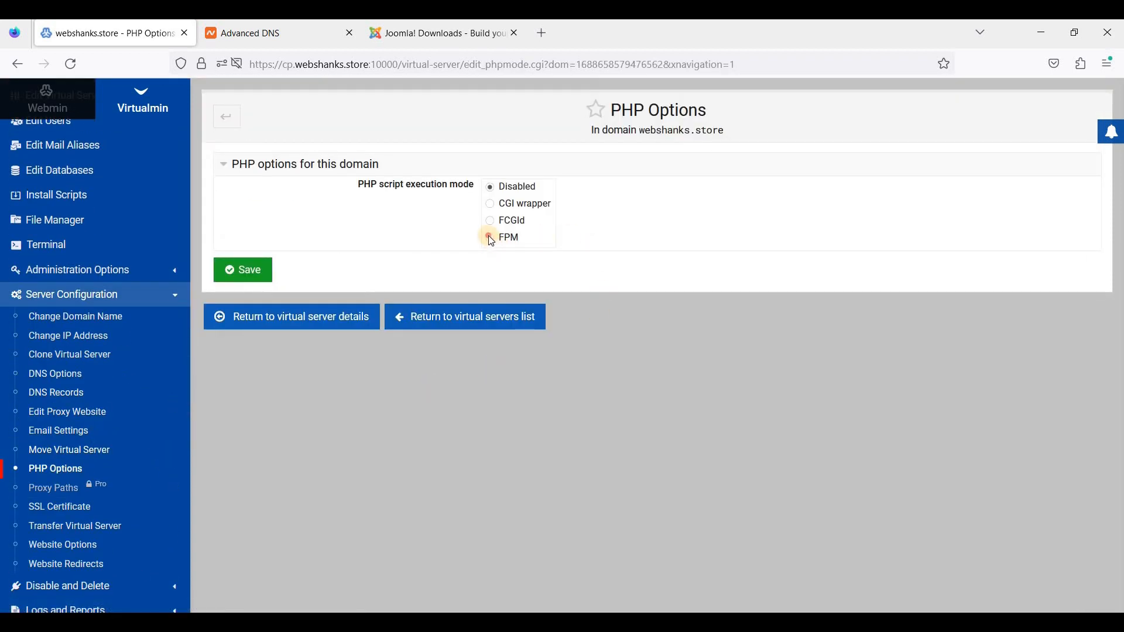
{"action": "left_click", "coordinate": [490, 238]}
{"action": "left_click", "coordinate": [265, 271]}
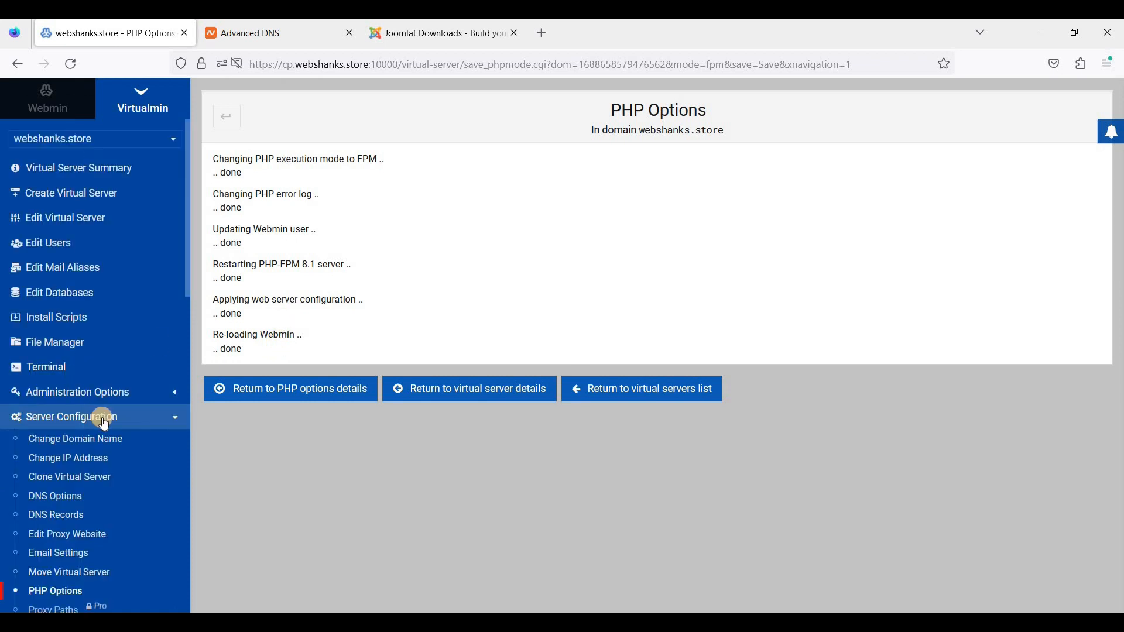
{"action": "scroll", "coordinate": [123, 374], "scroll_direction": "down", "scroll_amount": 3}
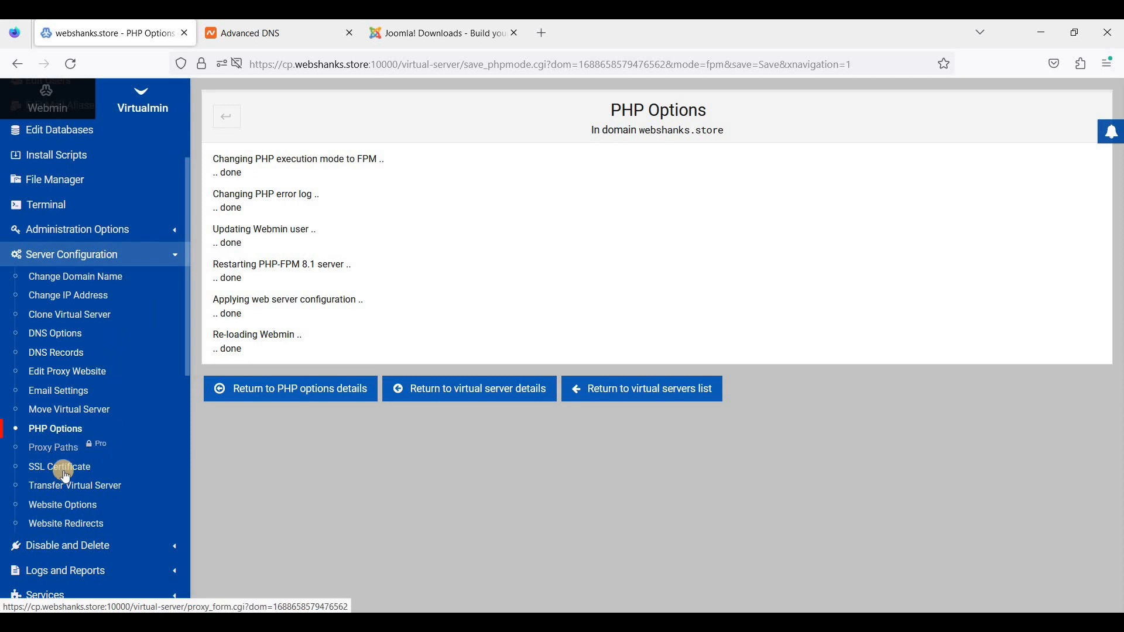
{"action": "left_click", "coordinate": [168, 452]}
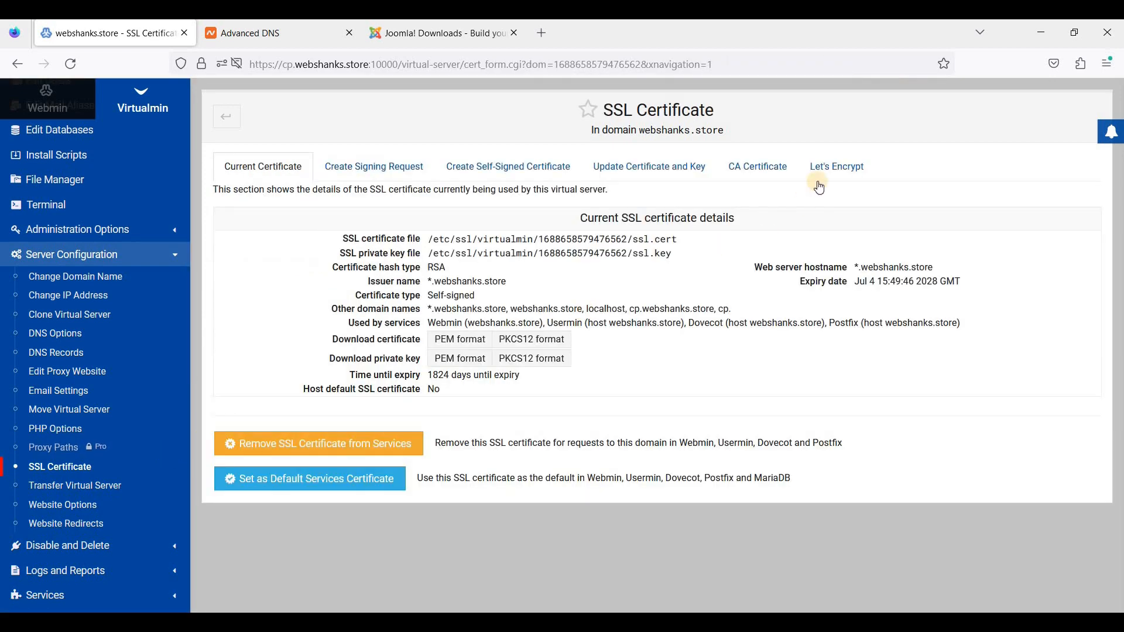
{"action": "left_click", "coordinate": [825, 174]}
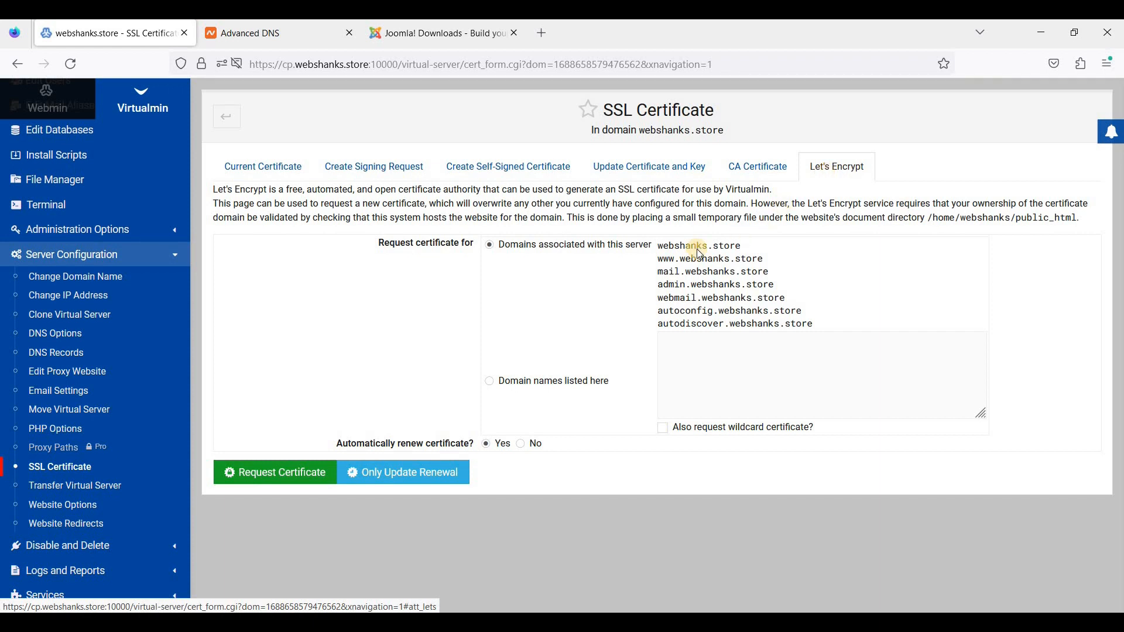
{"action": "left_click_drag", "start_coordinate": [658, 246], "coordinate": [763, 260]}
{"action": "right_click", "coordinate": [735, 260]}
{"action": "left_click", "coordinate": [753, 278]}
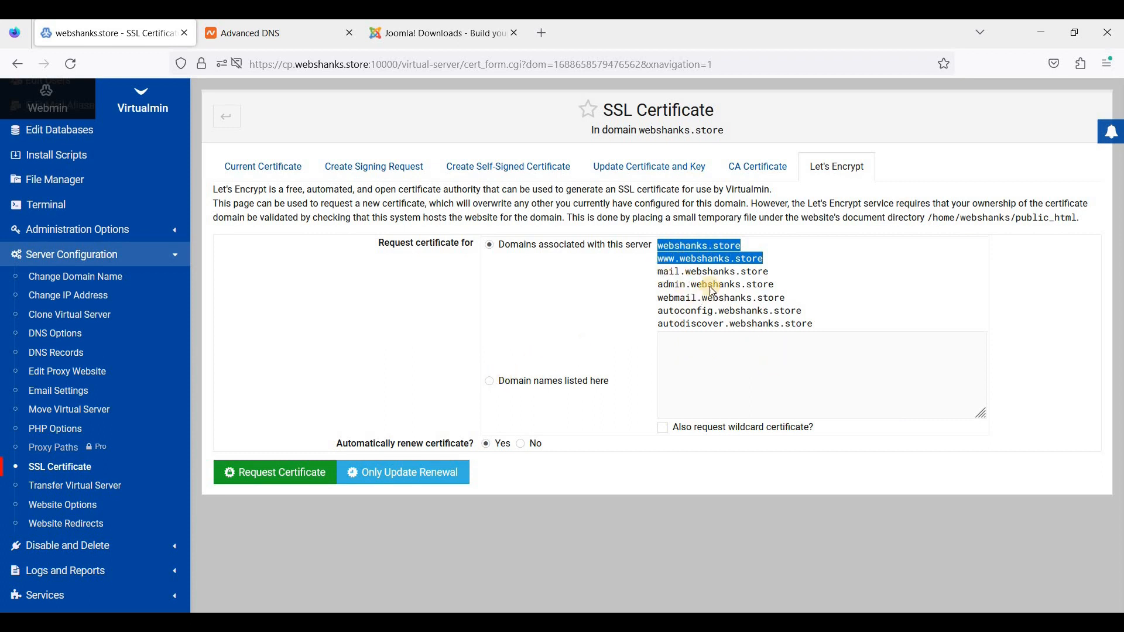
{"action": "left_click", "coordinate": [494, 384]}
{"action": "right_click", "coordinate": [726, 364]}
{"action": "key", "text": "Return"}
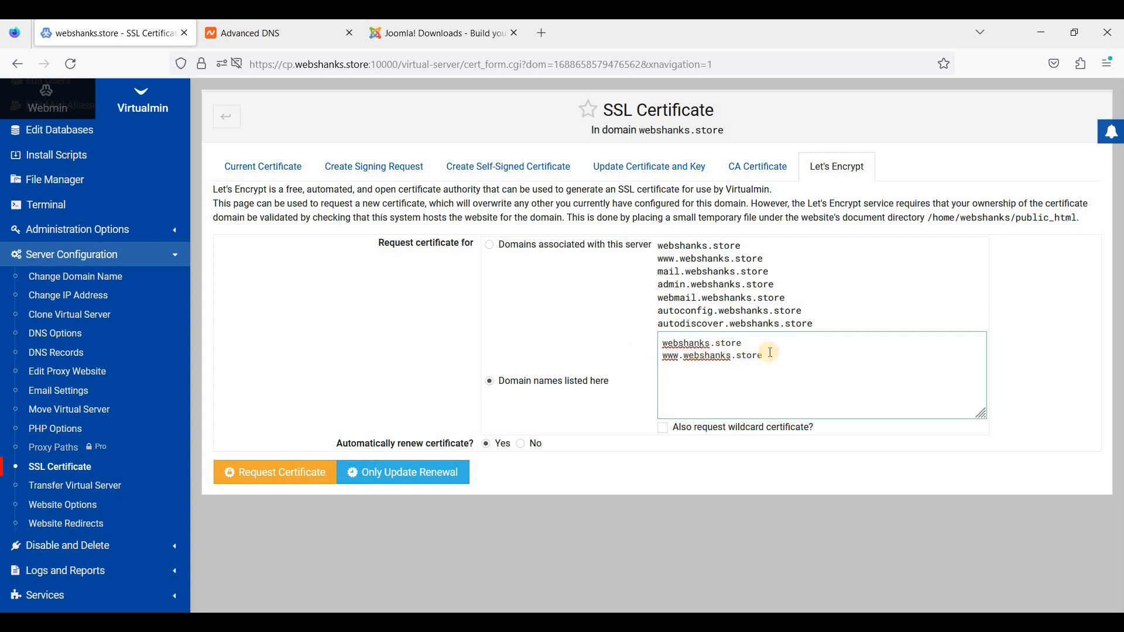
{"action": "left_click", "coordinate": [668, 354]}
{"action": "left_click", "coordinate": [234, 35]}
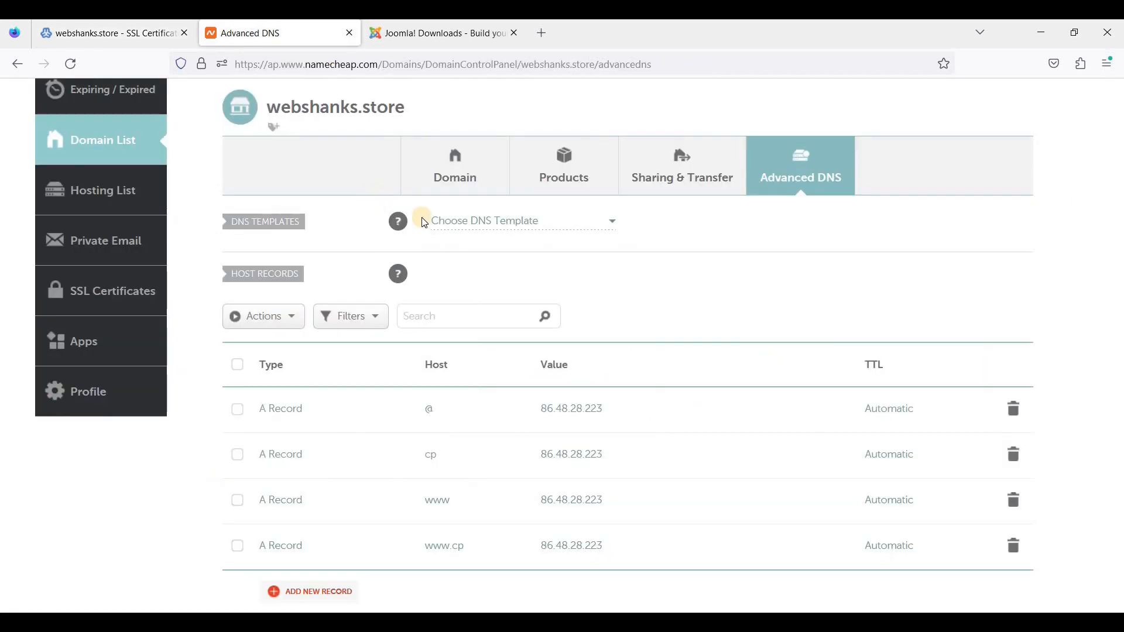
- Tick the @ and www A records and add a blank A record row, then return to Virtualmin
{"action": "scroll", "coordinate": [539, 258], "scroll_direction": "down", "scroll_amount": 2}
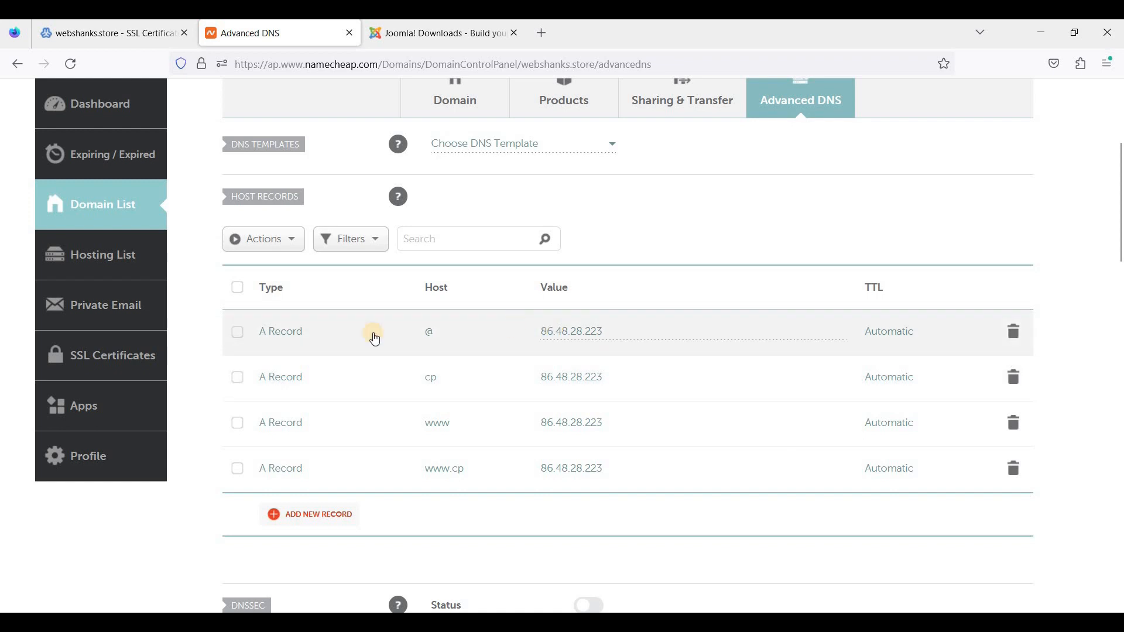
{"action": "left_click", "coordinate": [237, 332]}
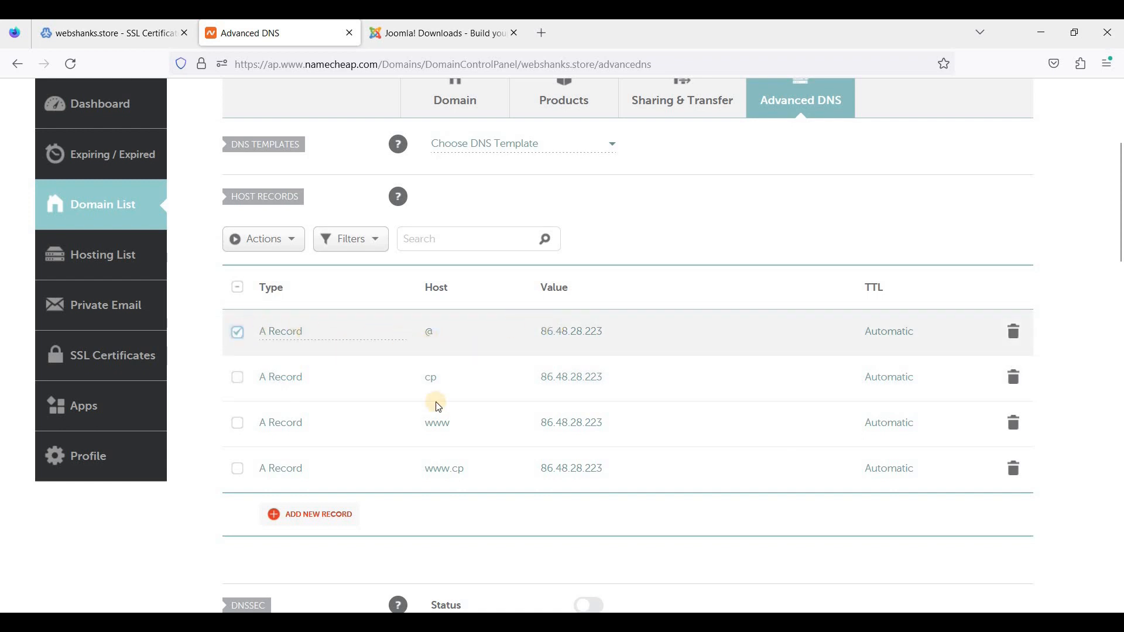
{"action": "left_click", "coordinate": [237, 423]}
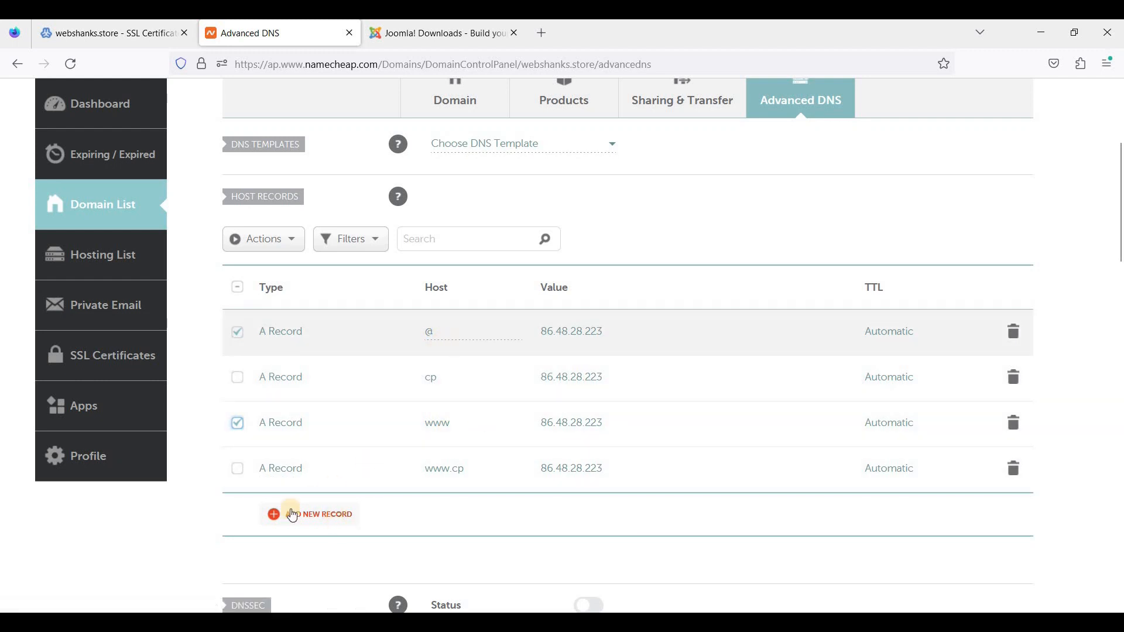
{"action": "left_click", "coordinate": [323, 521]}
{"action": "left_click", "coordinate": [348, 316]}
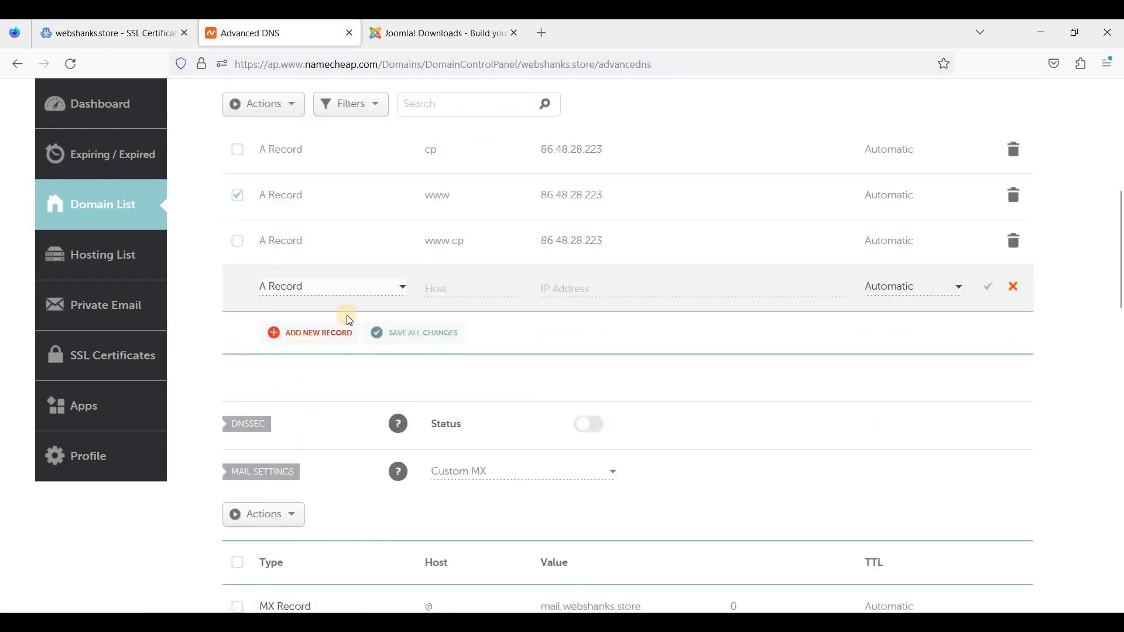
{"action": "left_click", "coordinate": [461, 289]}
{"action": "scroll", "coordinate": [497, 406], "scroll_direction": "up", "scroll_amount": 2}
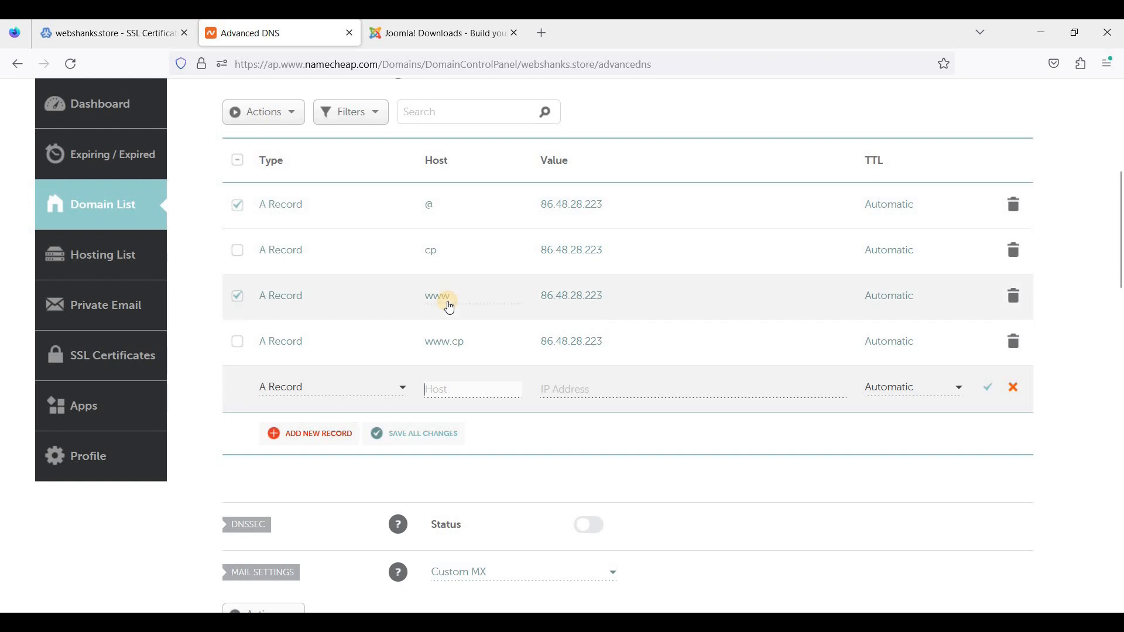
{"action": "left_click", "coordinate": [576, 391]}
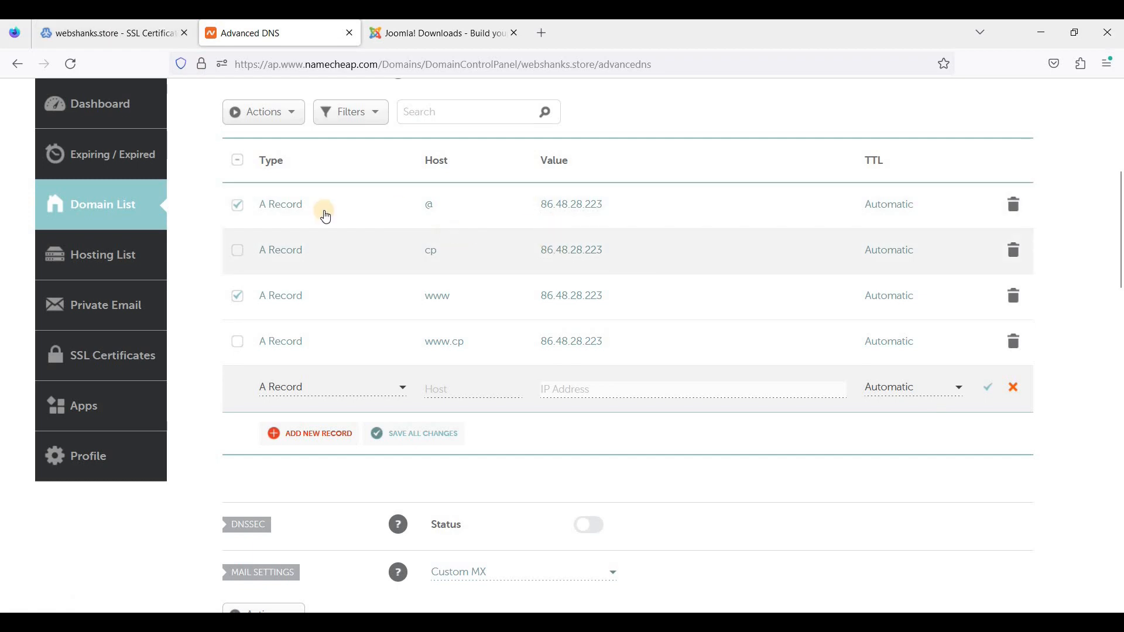
{"action": "left_click", "coordinate": [124, 41]}
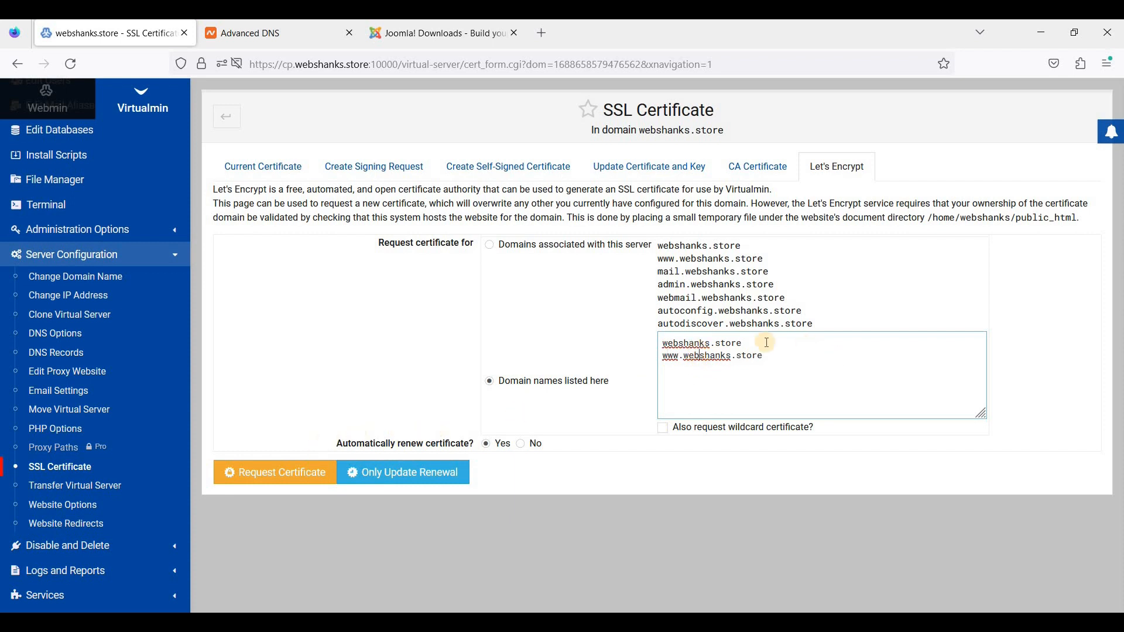
{"action": "left_click", "coordinate": [742, 343]}
{"action": "left_click", "coordinate": [282, 477]}
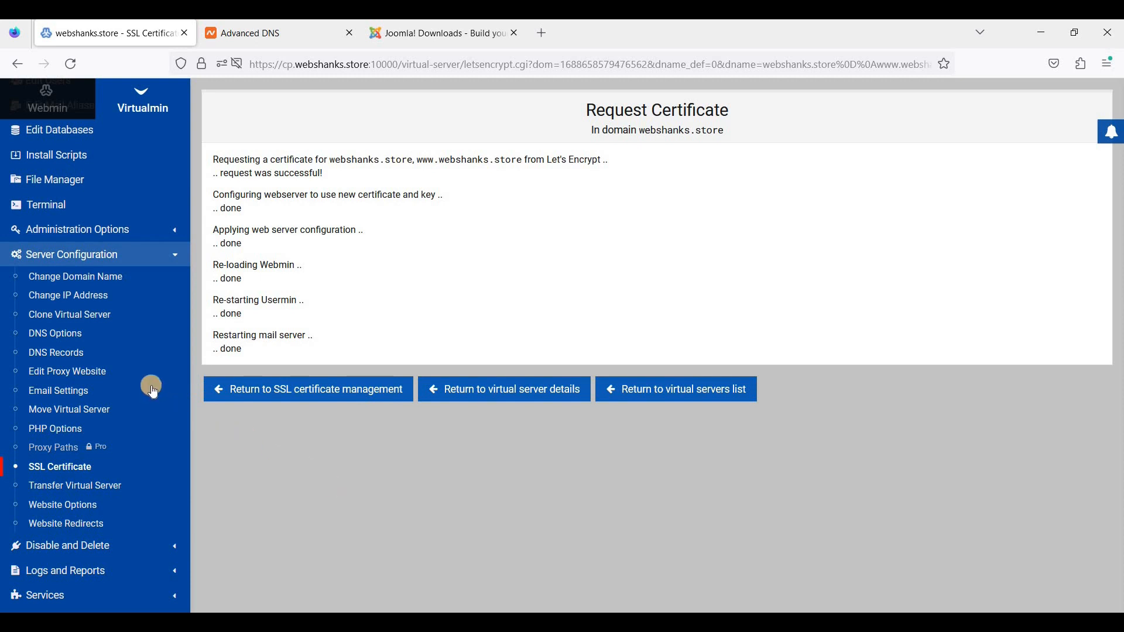
{"action": "scroll", "coordinate": [150, 383], "scroll_direction": "up", "scroll_amount": 3}
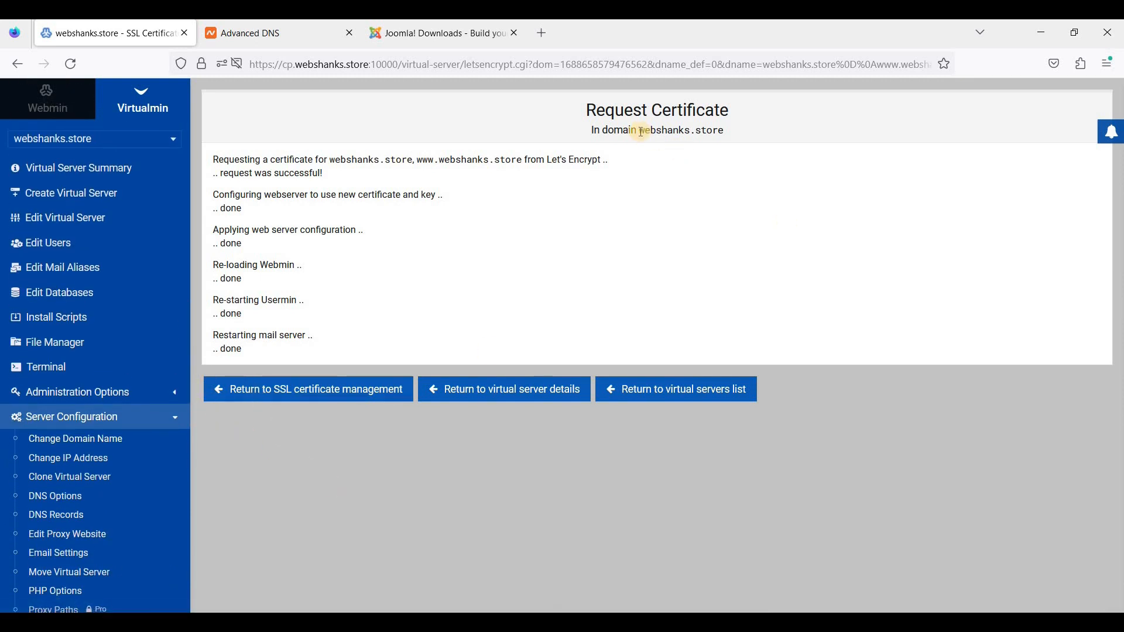
{"action": "left_click_drag", "start_coordinate": [641, 132], "coordinate": [729, 125]}
- Open webshanks.store in a new tab to view its Website Enabled page, then return to the certificate results
{"action": "right_click", "coordinate": [716, 128]}
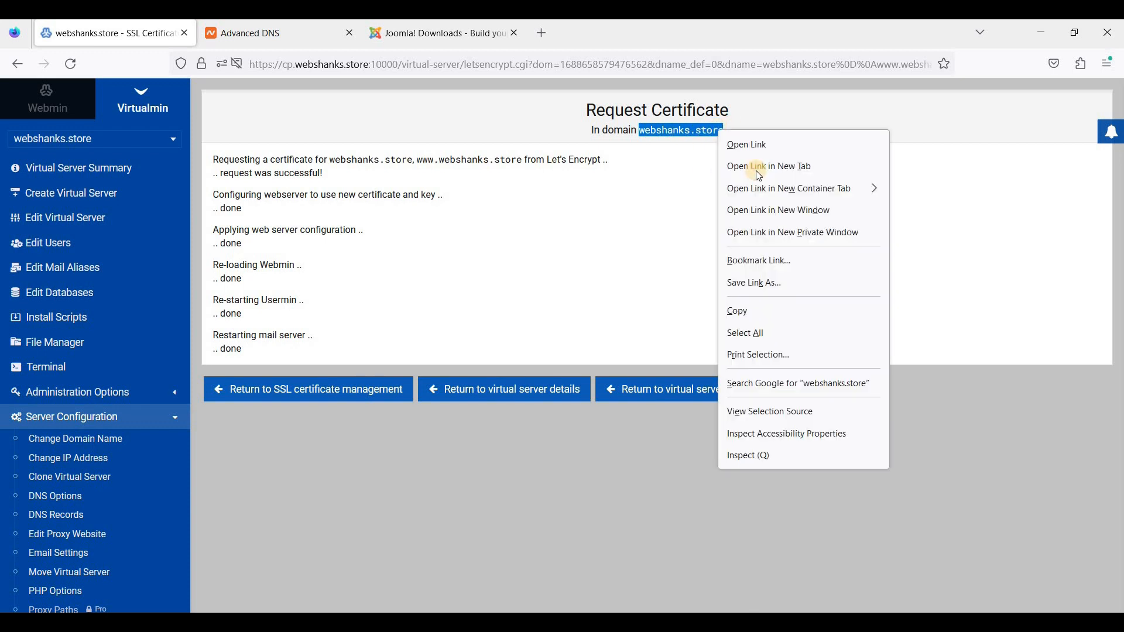
{"action": "left_click", "coordinate": [759, 169]}
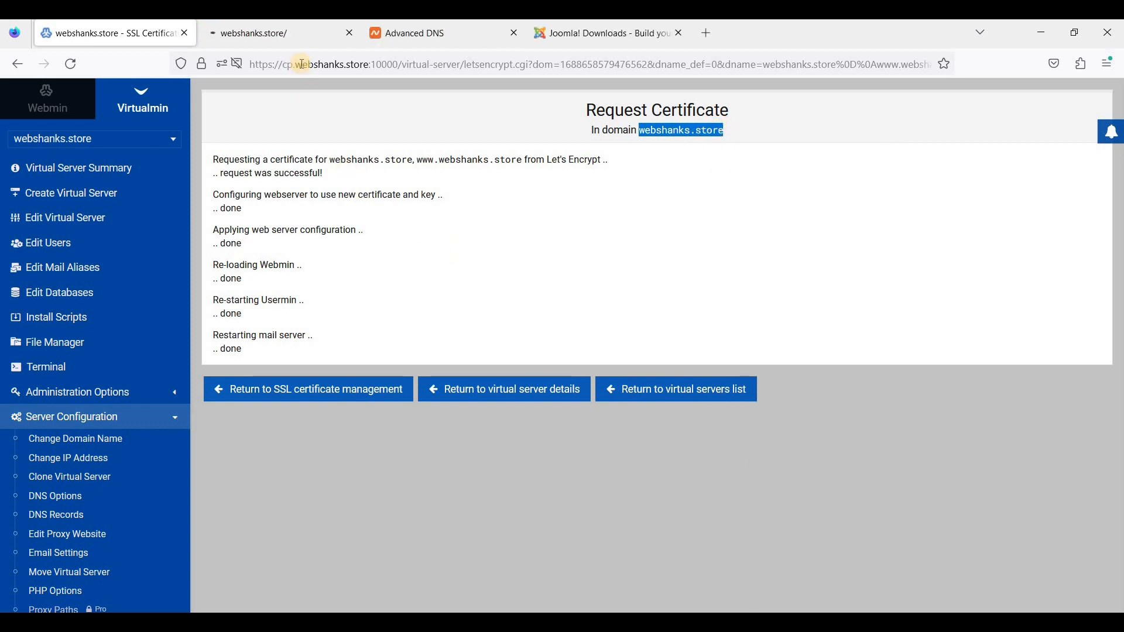
{"action": "left_click", "coordinate": [288, 38]}
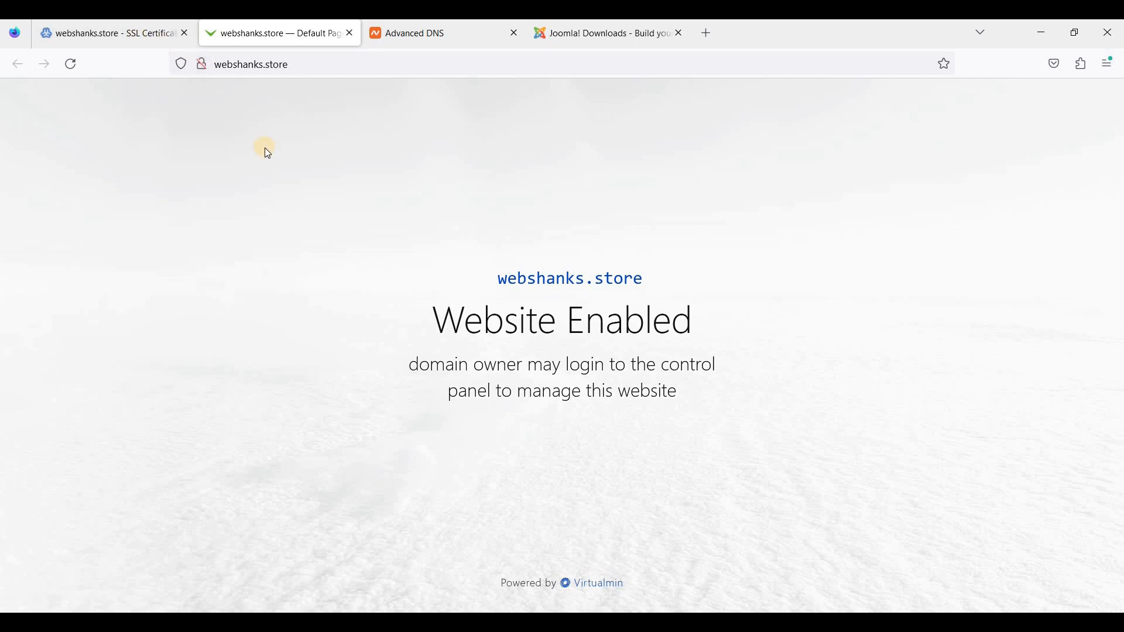
{"action": "left_click", "coordinate": [132, 36]}
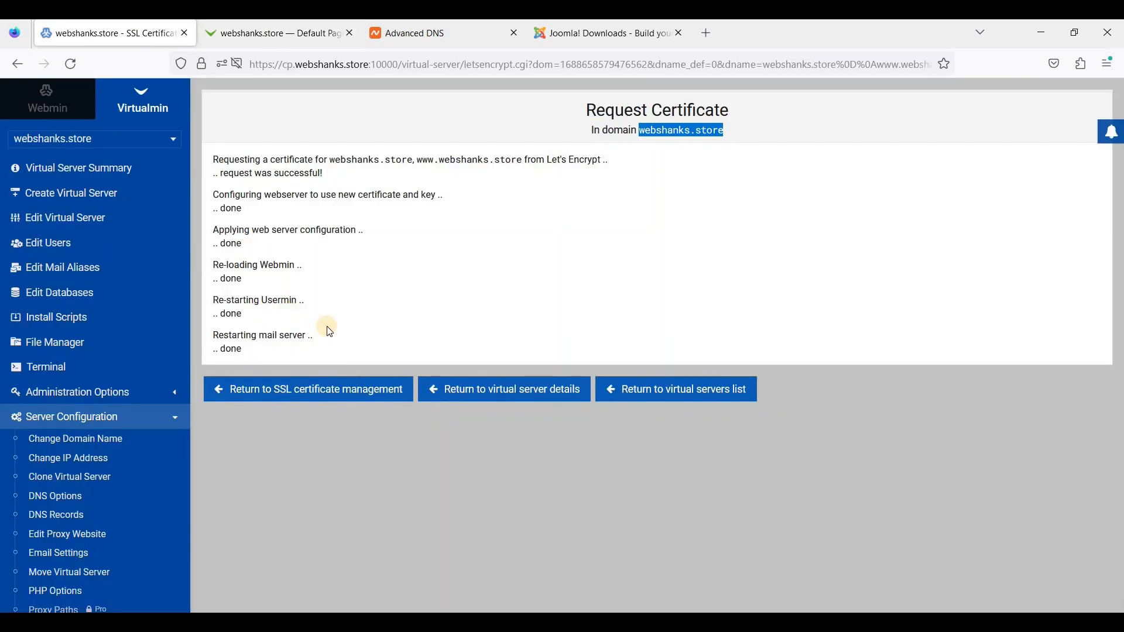
{"action": "scroll", "coordinate": [111, 402], "scroll_direction": "down", "scroll_amount": 2}
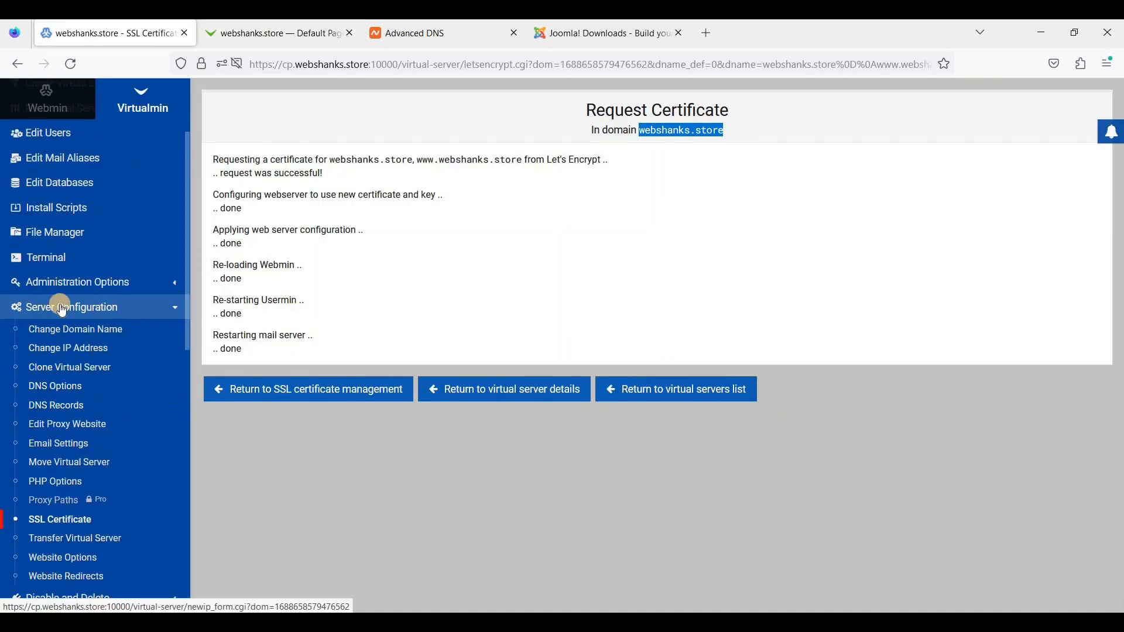
- Set 'Redirect all requests to SSL site' to Yes in Website Options and save
{"action": "left_click", "coordinate": [80, 563]}
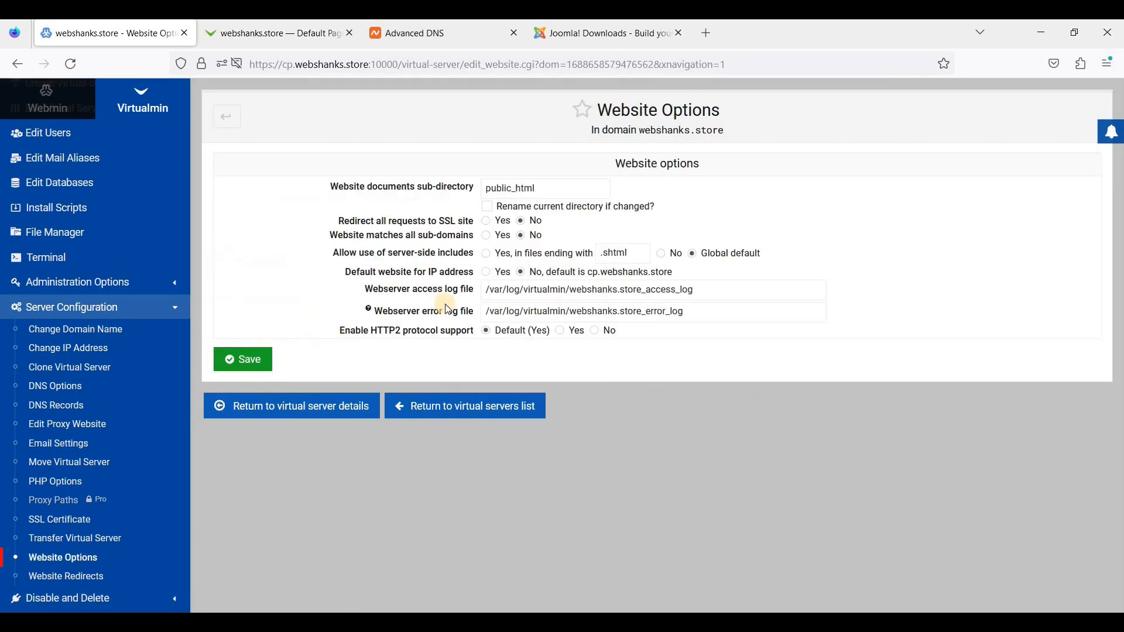
{"action": "left_click", "coordinate": [486, 223]}
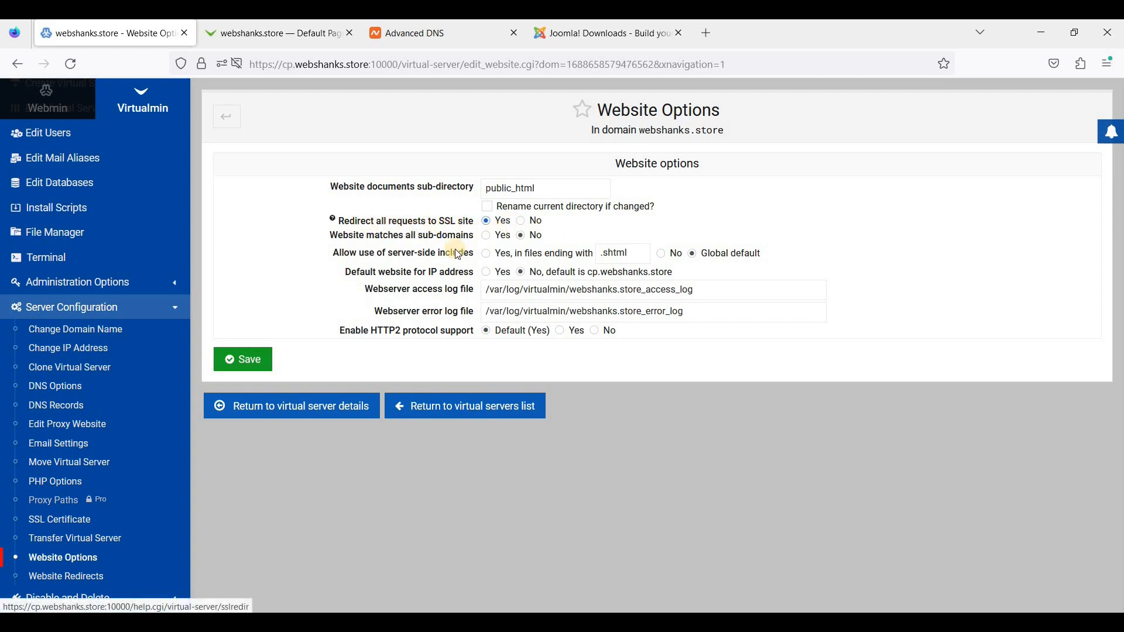
{"action": "key", "text": "Return"}
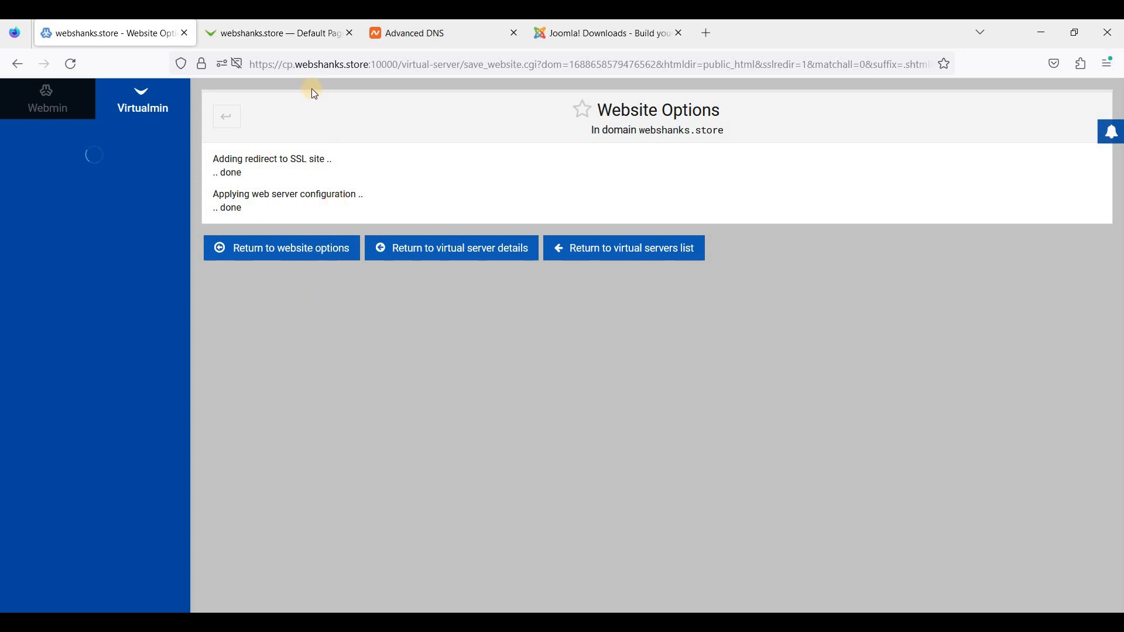
- Reload webshanks.store to confirm it now opens at https with a padlock, then return to Virtualmin
{"action": "left_click", "coordinate": [294, 42]}
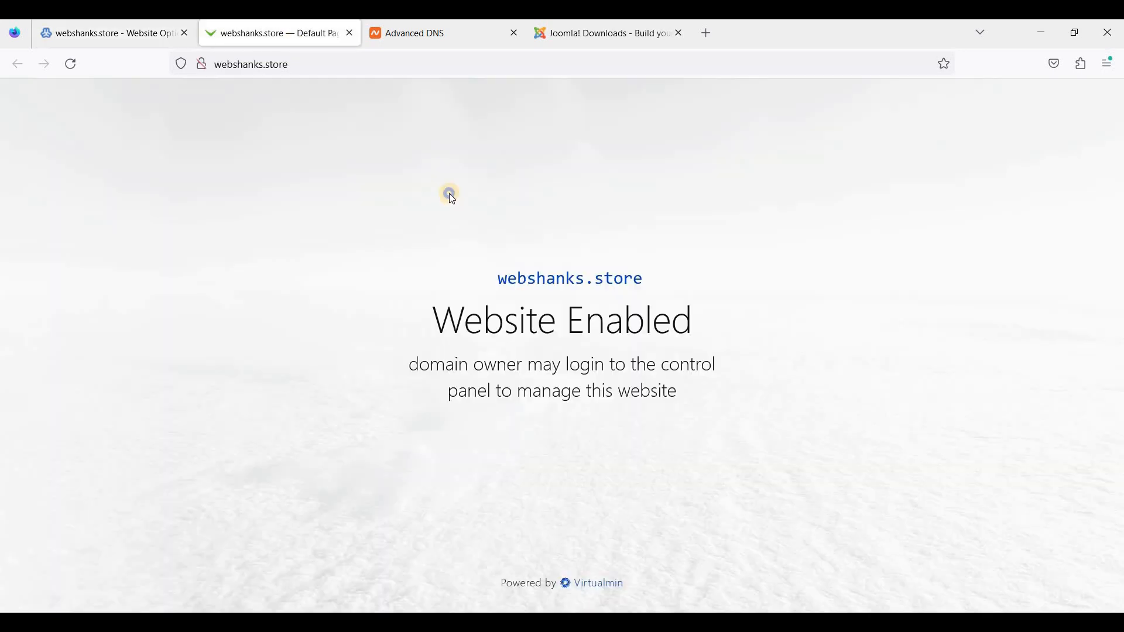
{"action": "right_click", "coordinate": [531, 220]}
{"action": "left_click", "coordinate": [544, 210]}
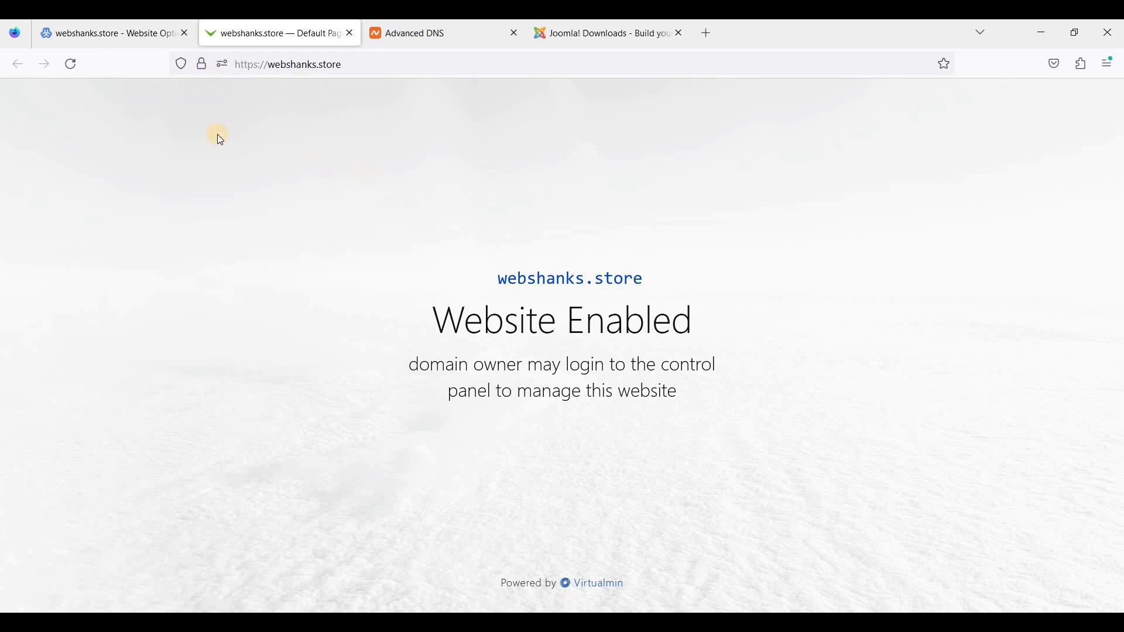
{"action": "left_click", "coordinate": [106, 32]}
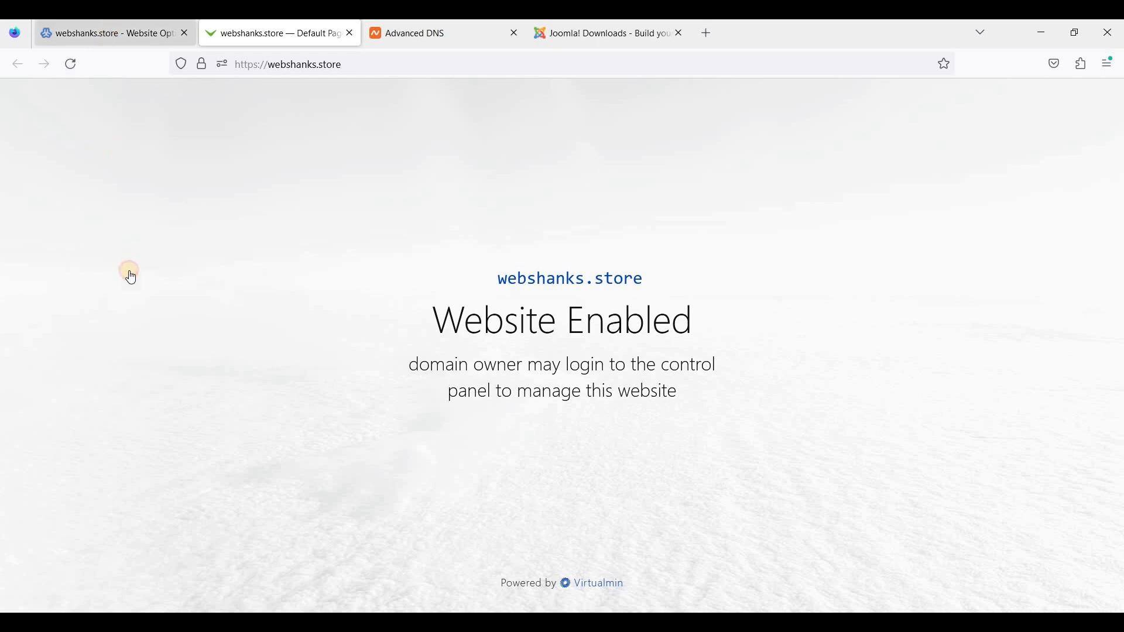
- Upload Joomla_4.3.2-Stable-Full_Package.zip from the computer into webshanks.store's public_html with File Manager
{"action": "left_click", "coordinate": [89, 344]}
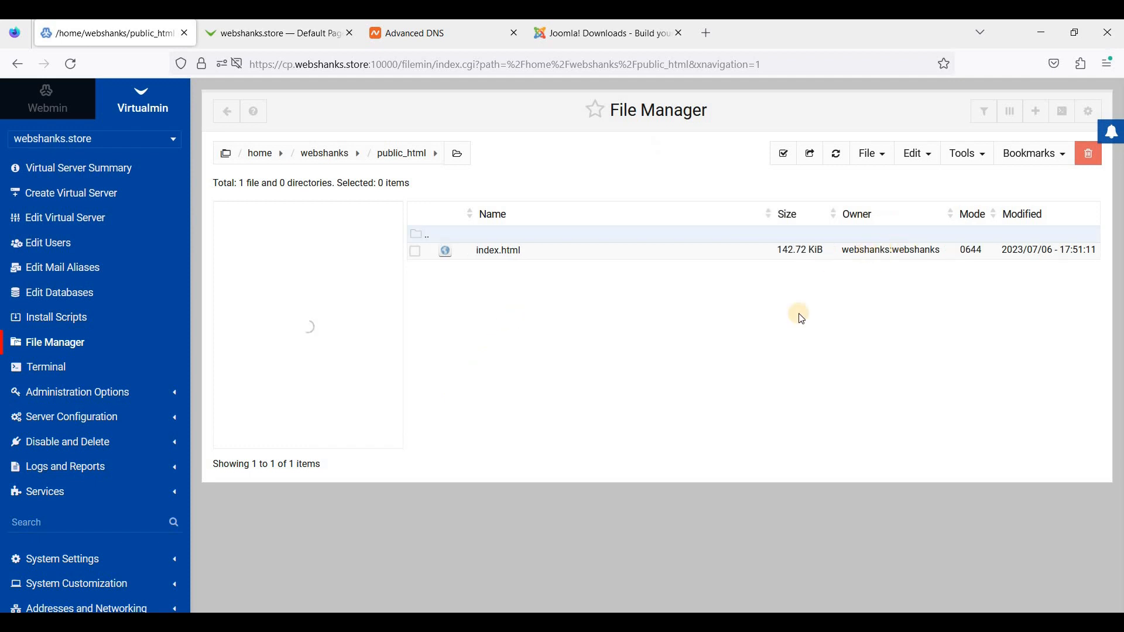
{"action": "left_click", "coordinate": [881, 158]}
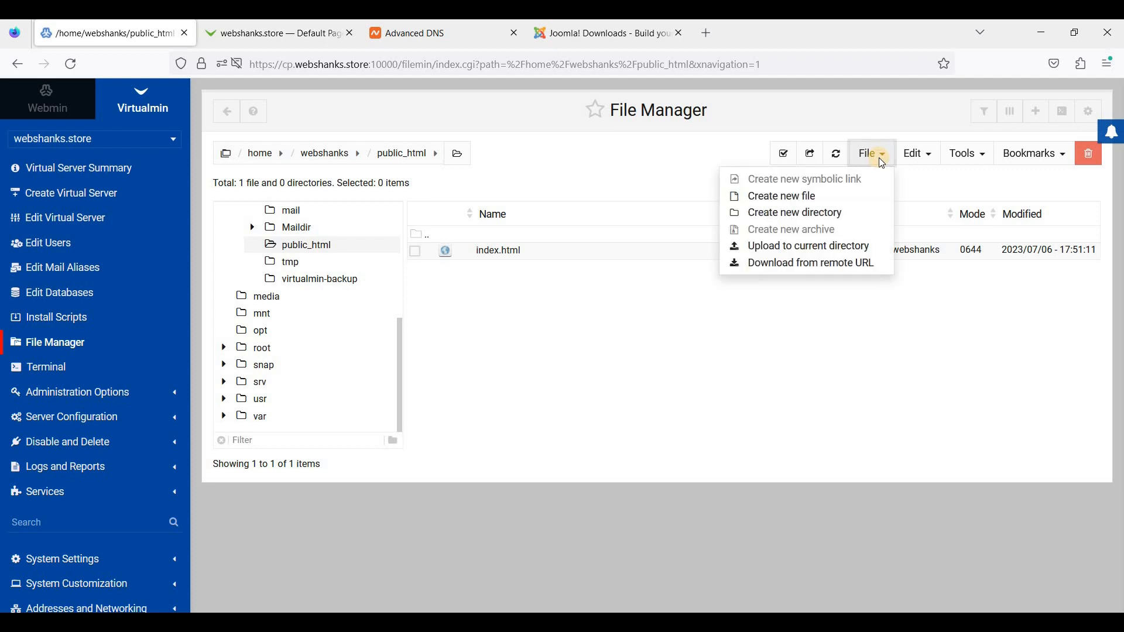
{"action": "left_click", "coordinate": [809, 249]}
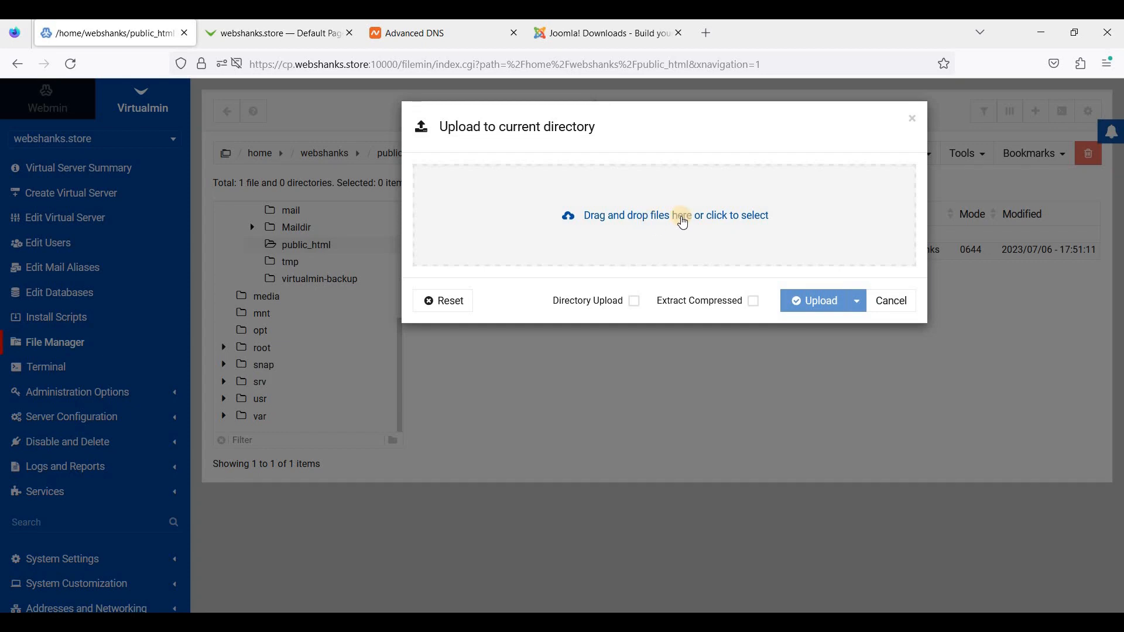
{"action": "left_click", "coordinate": [419, 255]}
{"action": "left_click", "coordinate": [398, 280]}
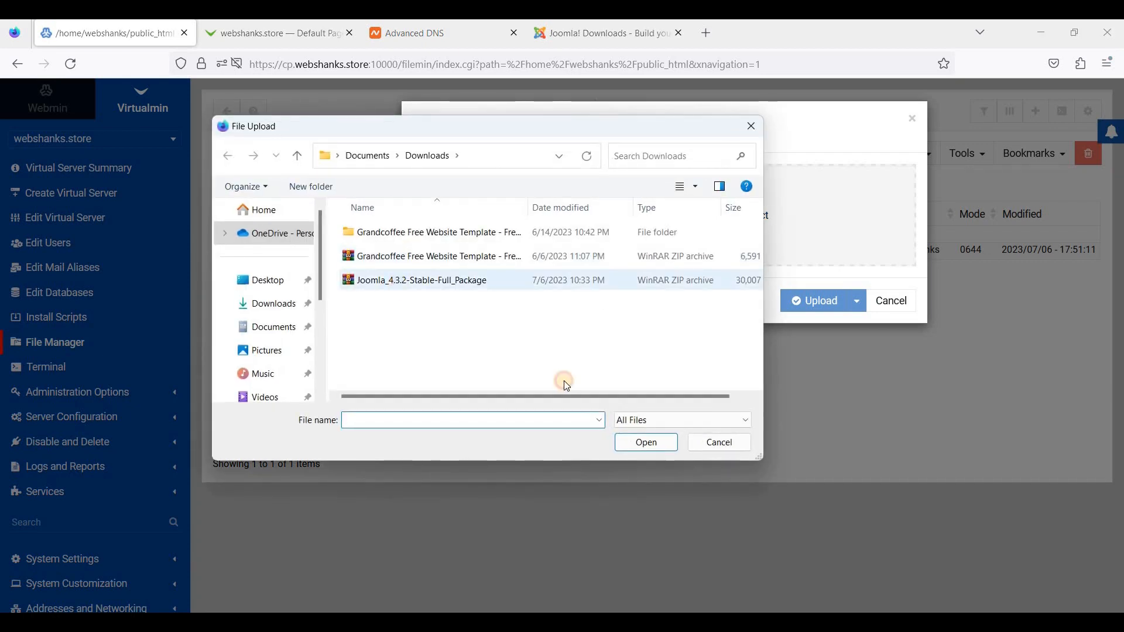
{"action": "left_click", "coordinate": [646, 442]}
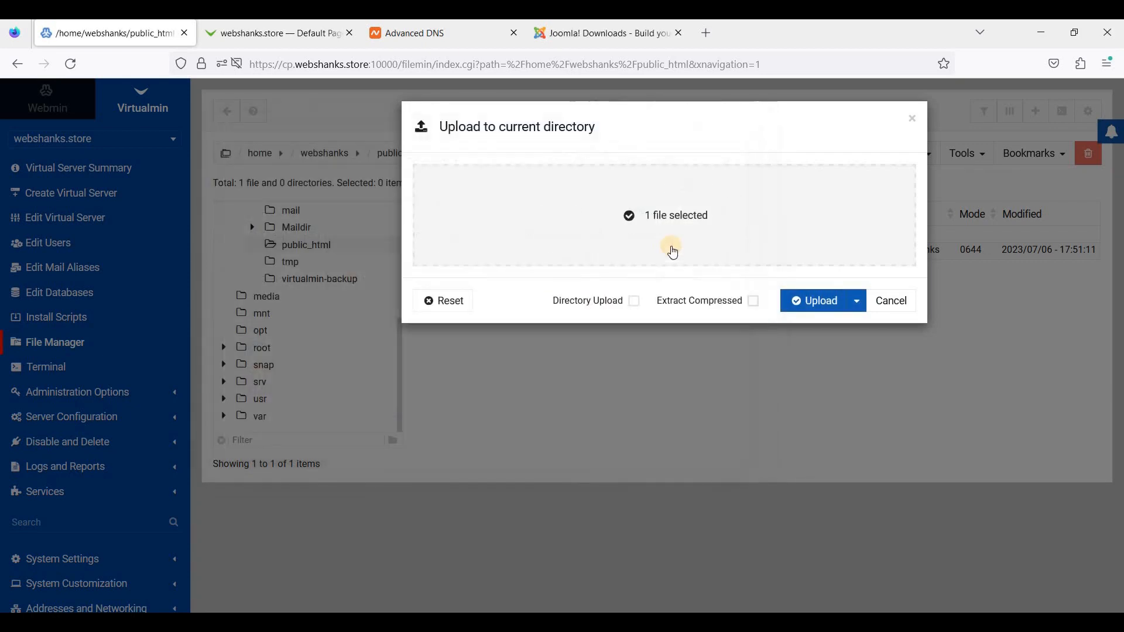
{"action": "left_click", "coordinate": [807, 302]}
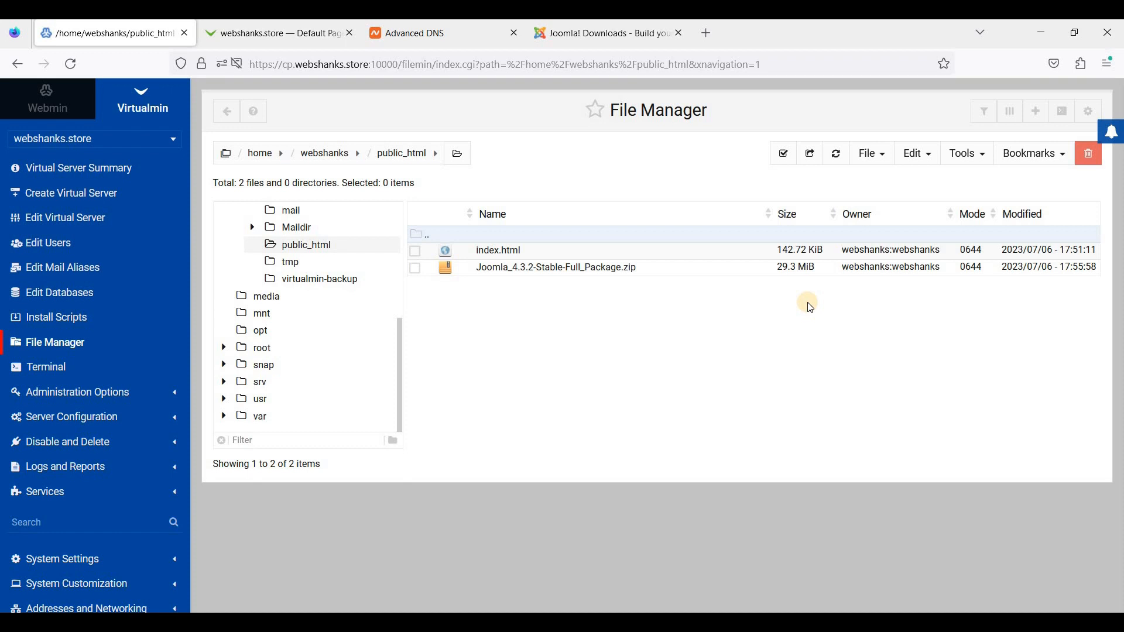
- Extract the Joomla zip in place in public_html, allowing existing files to be overwritten
{"action": "right_click", "coordinate": [443, 270]}
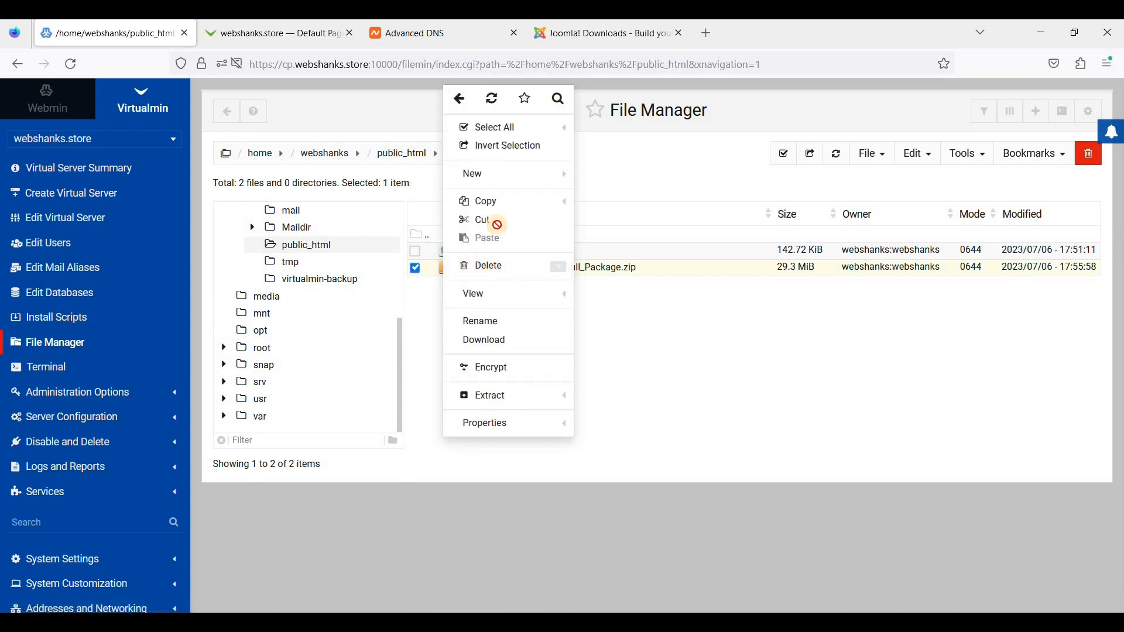
{"action": "left_click", "coordinate": [511, 399]}
{"action": "left_click", "coordinate": [814, 205]}
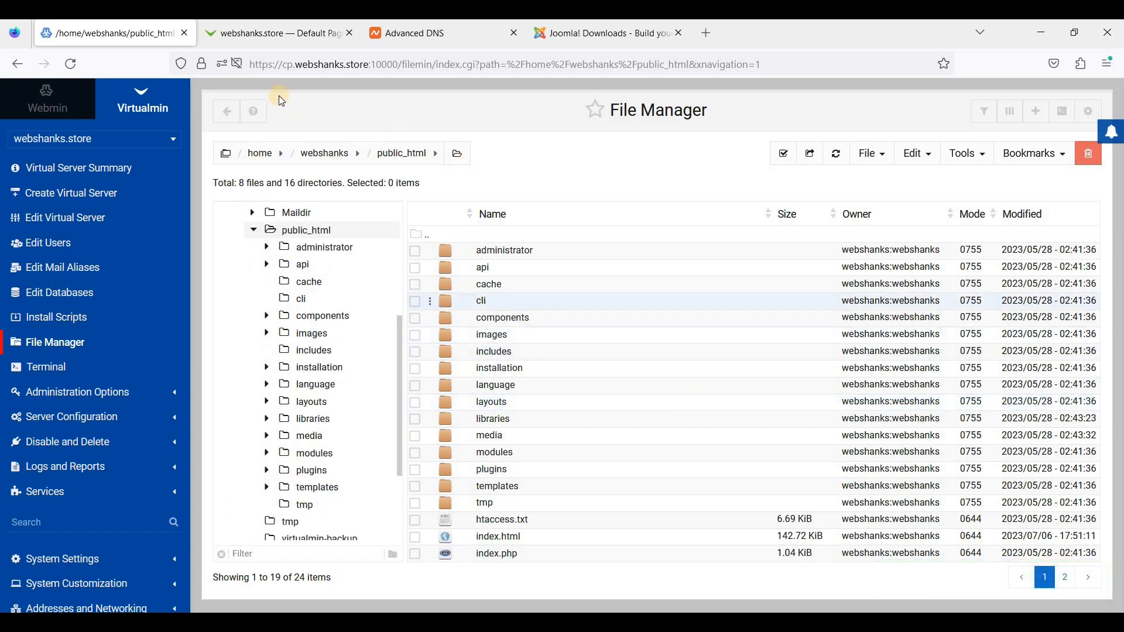
- Reload webshanks.store to launch the installer, name the site 'First Joomla in Virtualmin' and continue
{"action": "left_click", "coordinate": [295, 41]}
{"action": "right_click", "coordinate": [568, 212]}
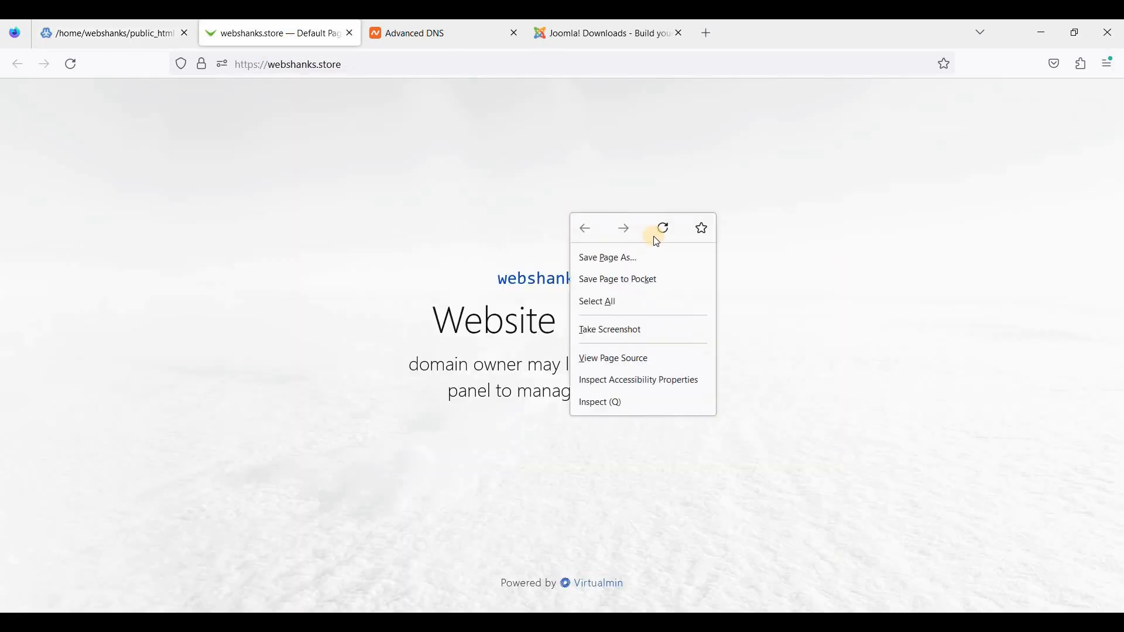
{"action": "key", "text": "F5"}
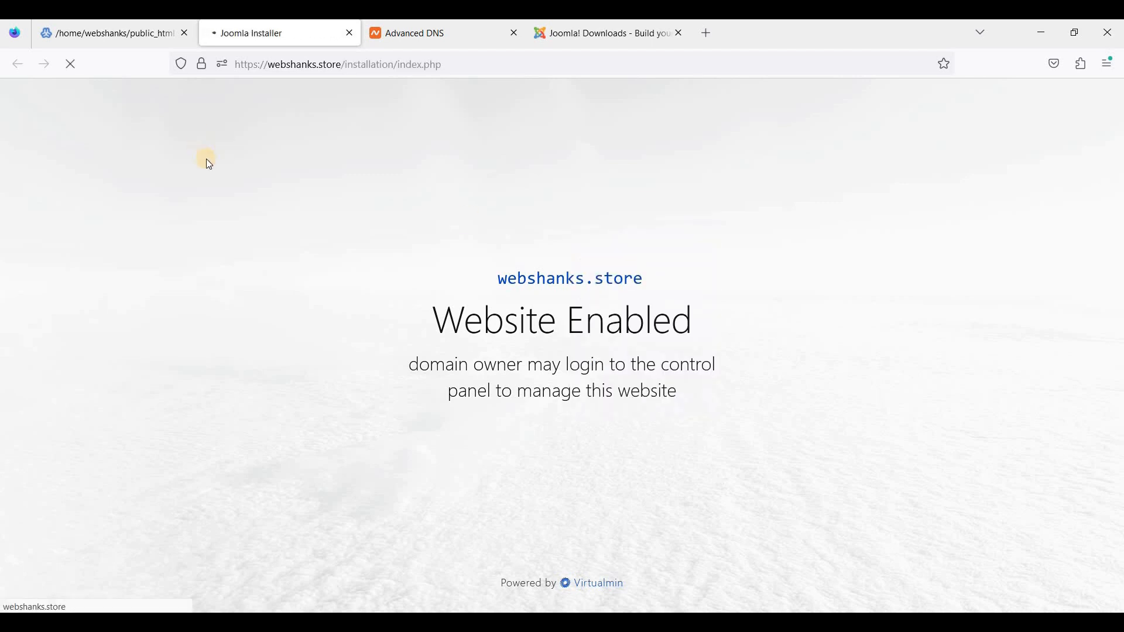
{"action": "left_click", "coordinate": [474, 370]}
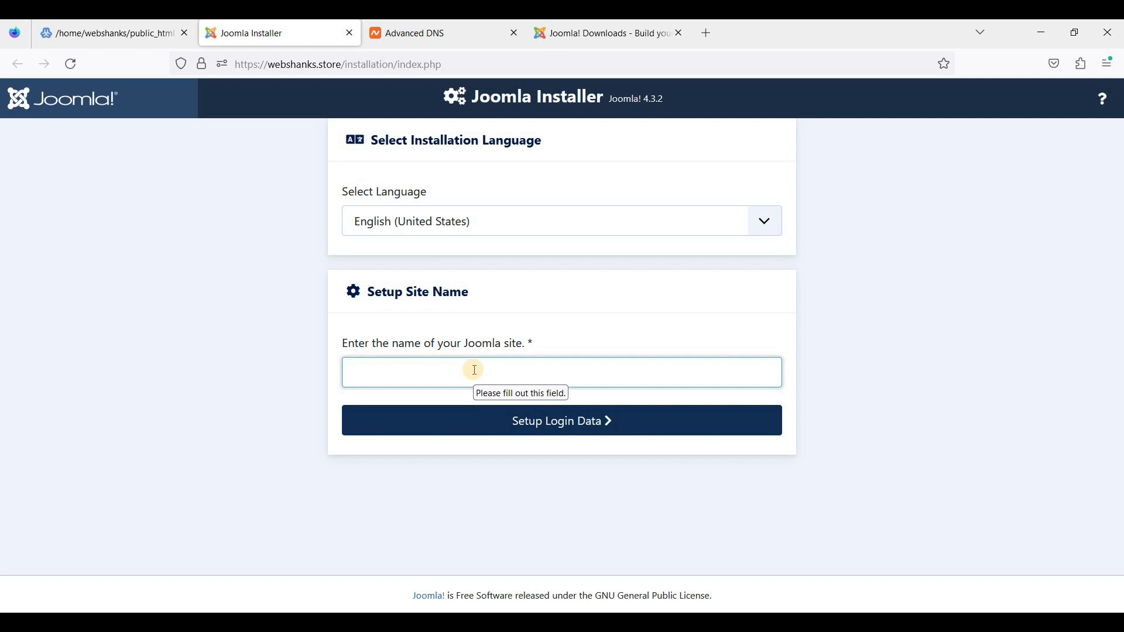
{"action": "type", "text": "First"}
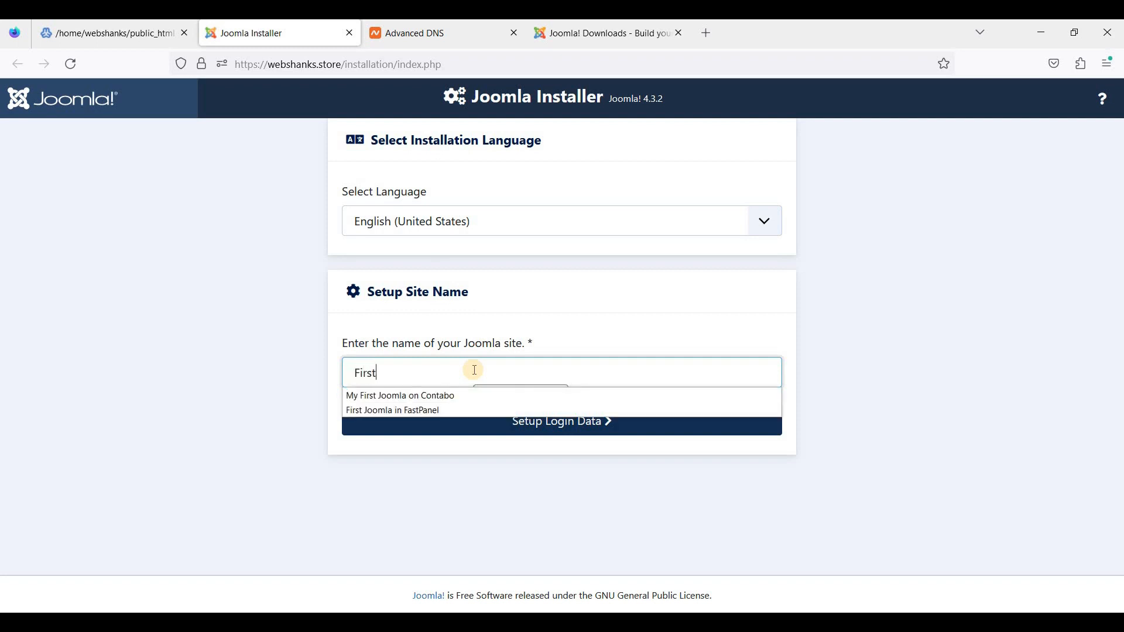
{"action": "type", "text": " Joomla in Virtualmin"}
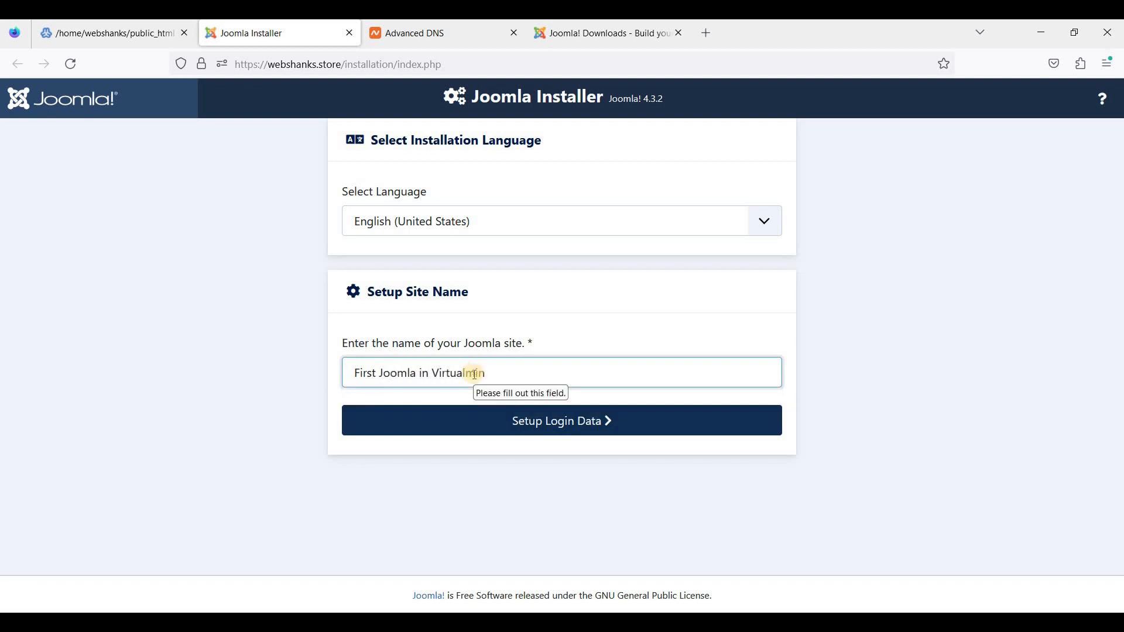
{"action": "left_click", "coordinate": [532, 429]}
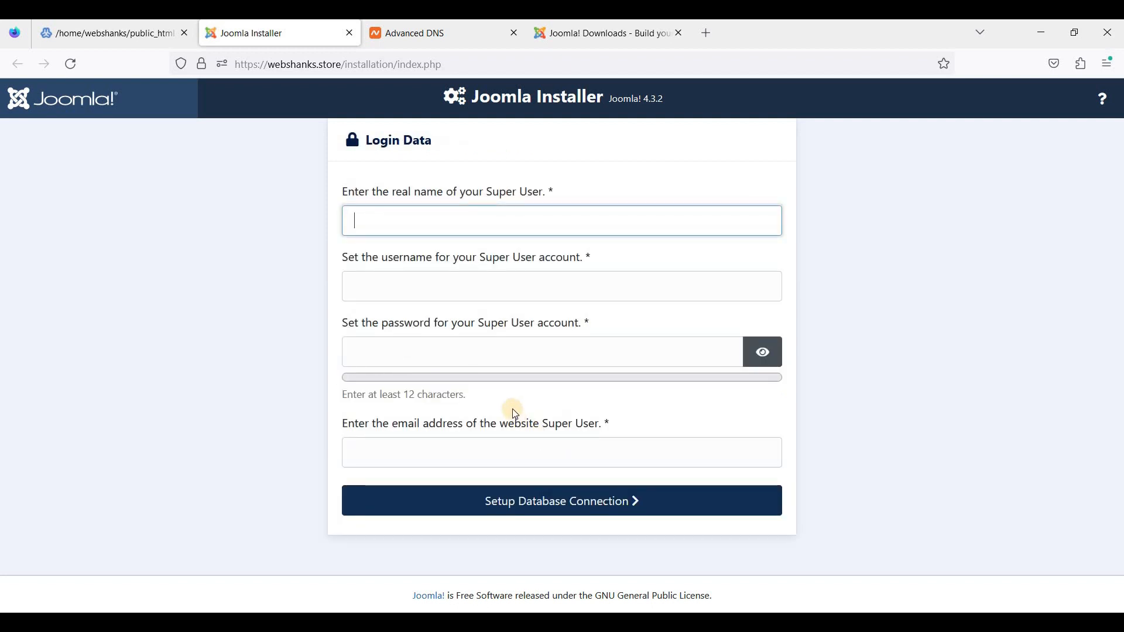
- Enter Super User name Joomla, username Joomla_Admin and a browser-generated password
{"action": "type", "text": "Joomla"}
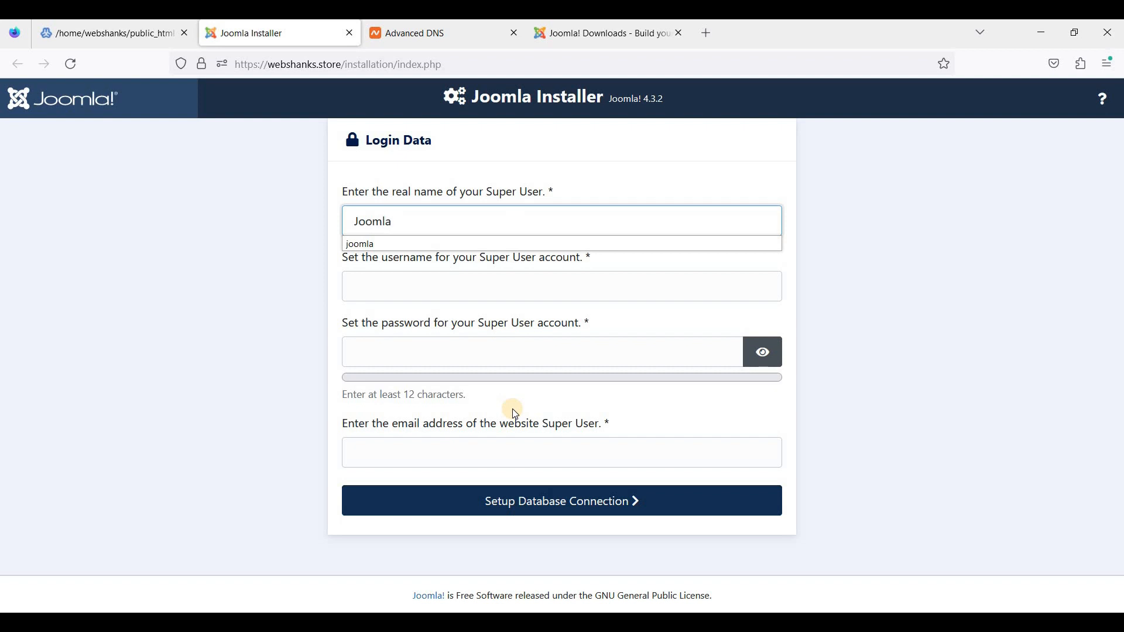
{"action": "key", "text": "Tab"}
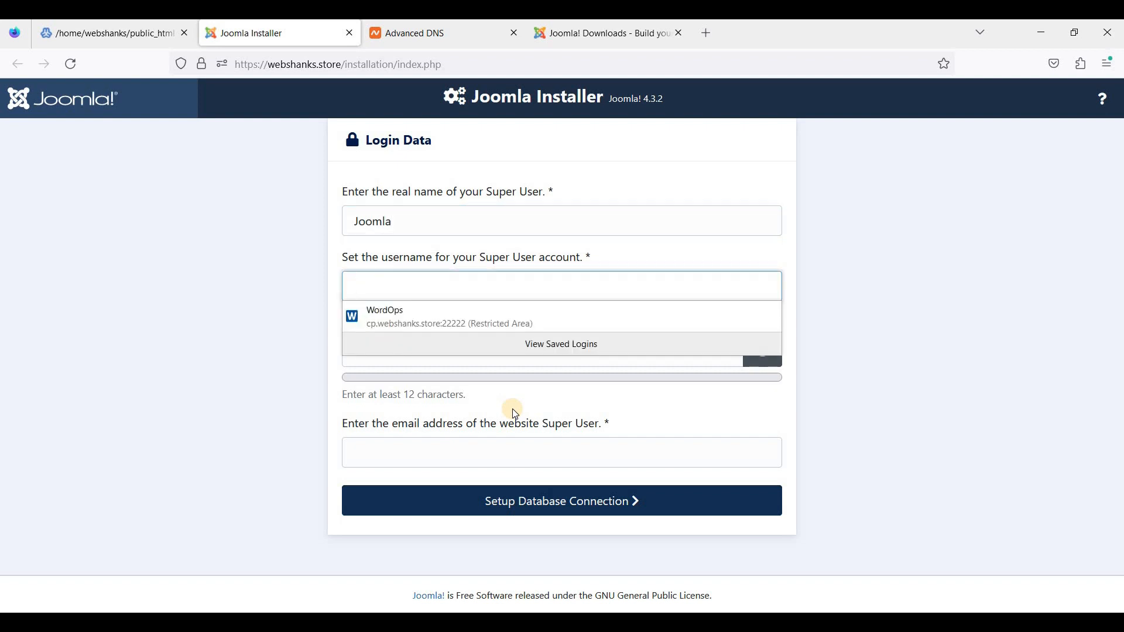
{"action": "type", "text": "Joomla_A"}
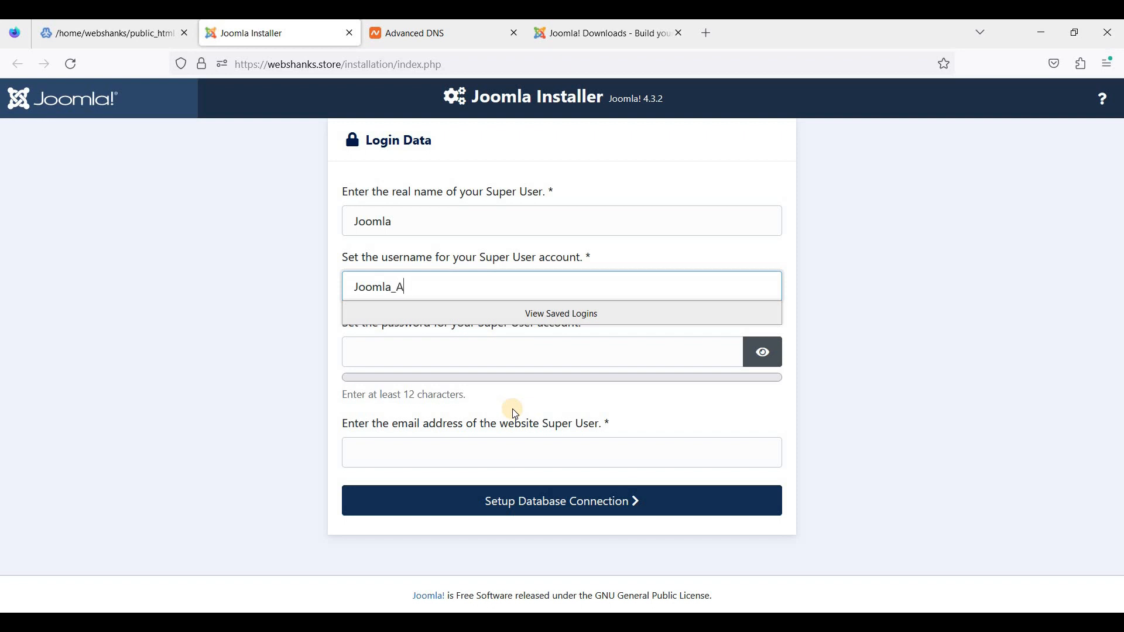
{"action": "type", "text": "dmin"}
{"action": "left_click", "coordinate": [448, 358]}
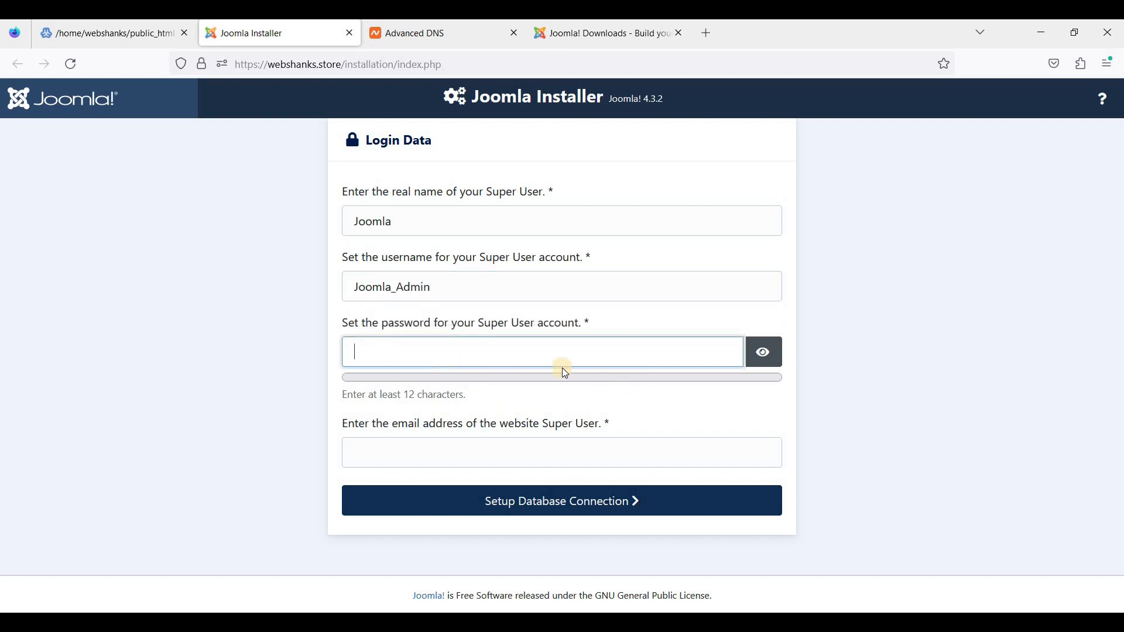
{"action": "left_click", "coordinate": [494, 352]}
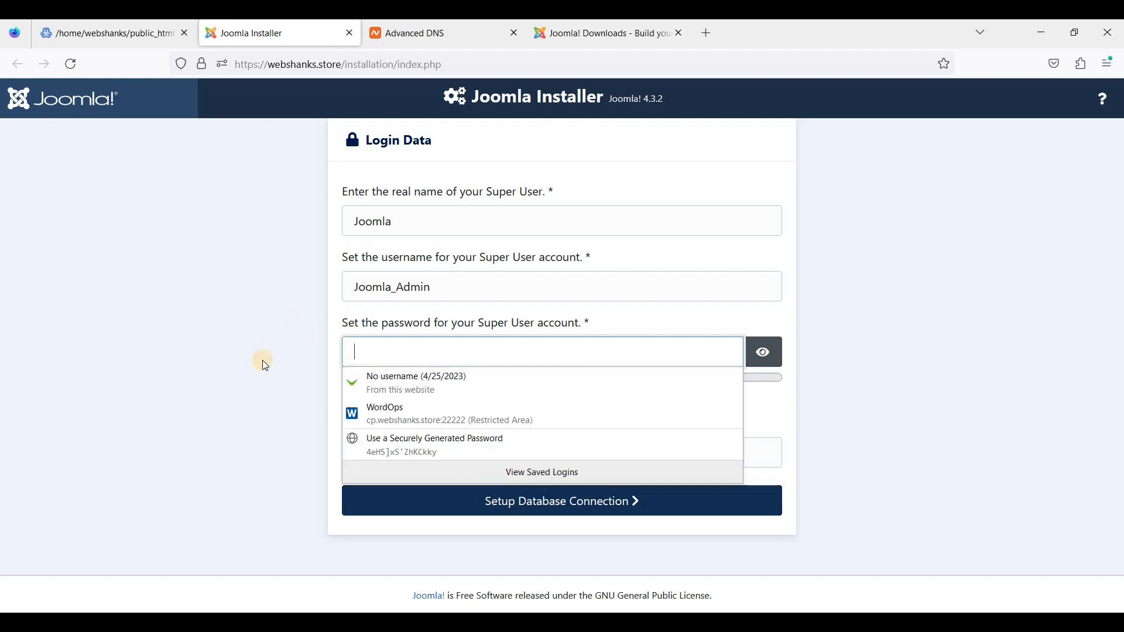
{"action": "key", "text": "ctrl+v"}
- Fill in the Super User e-mail address and continue to Database Configuration
{"action": "left_click", "coordinate": [422, 465]}
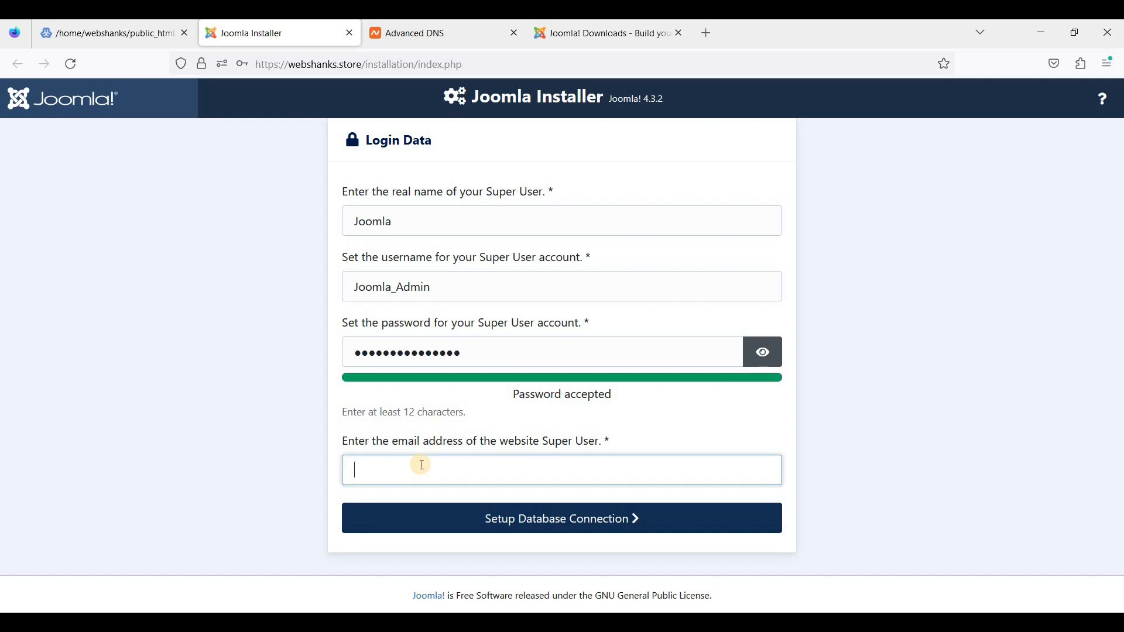
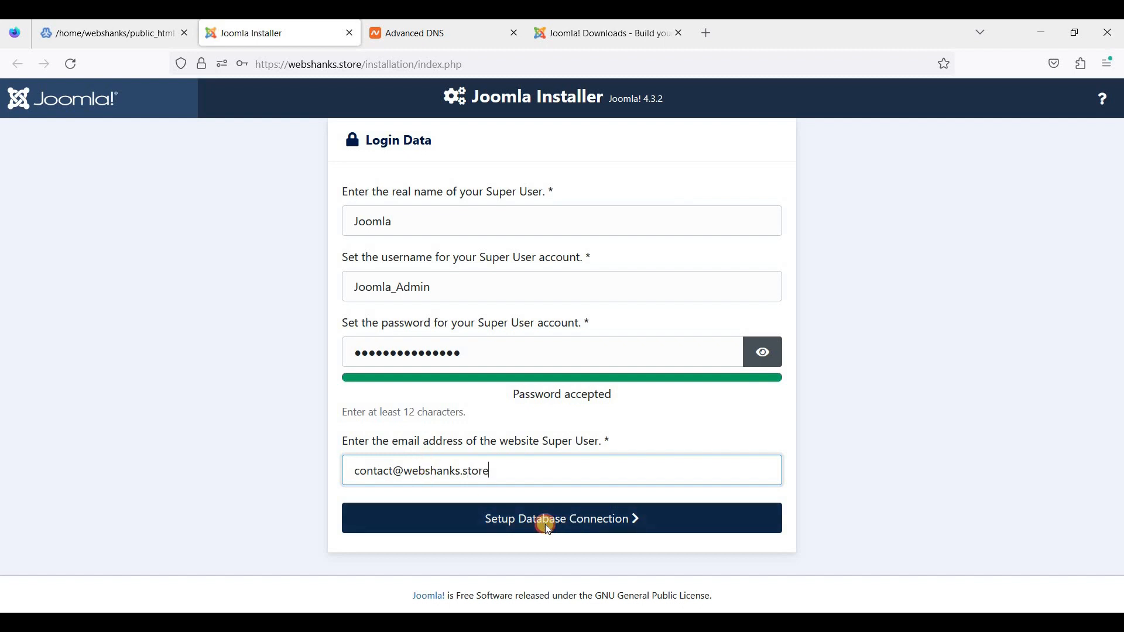
{"action": "left_click", "coordinate": [545, 524]}
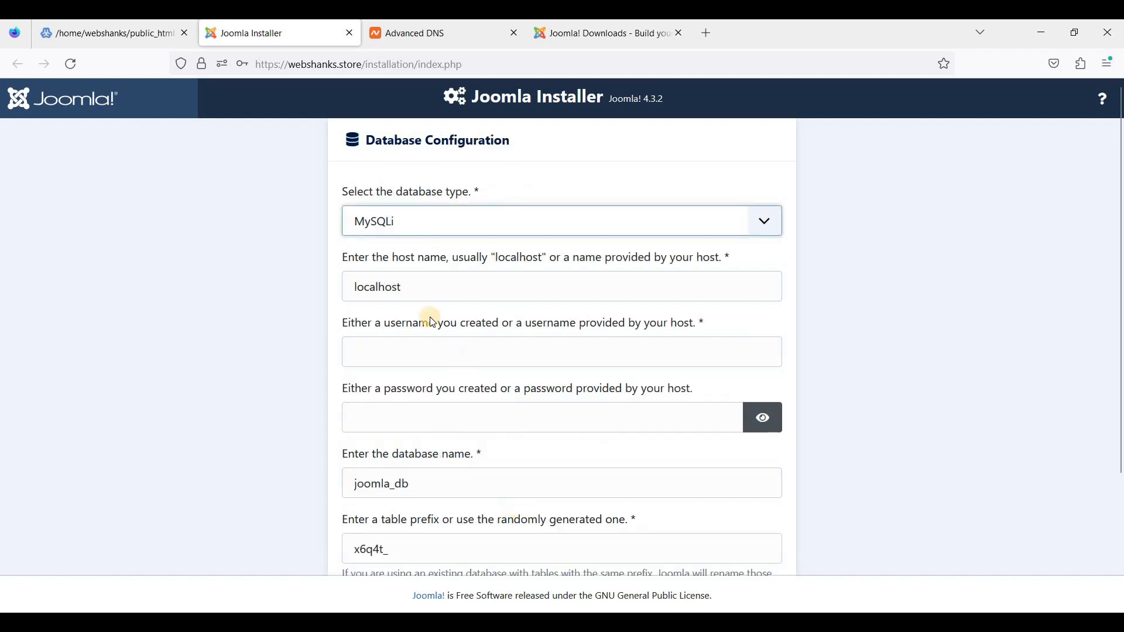
{"action": "left_click", "coordinate": [134, 34]}
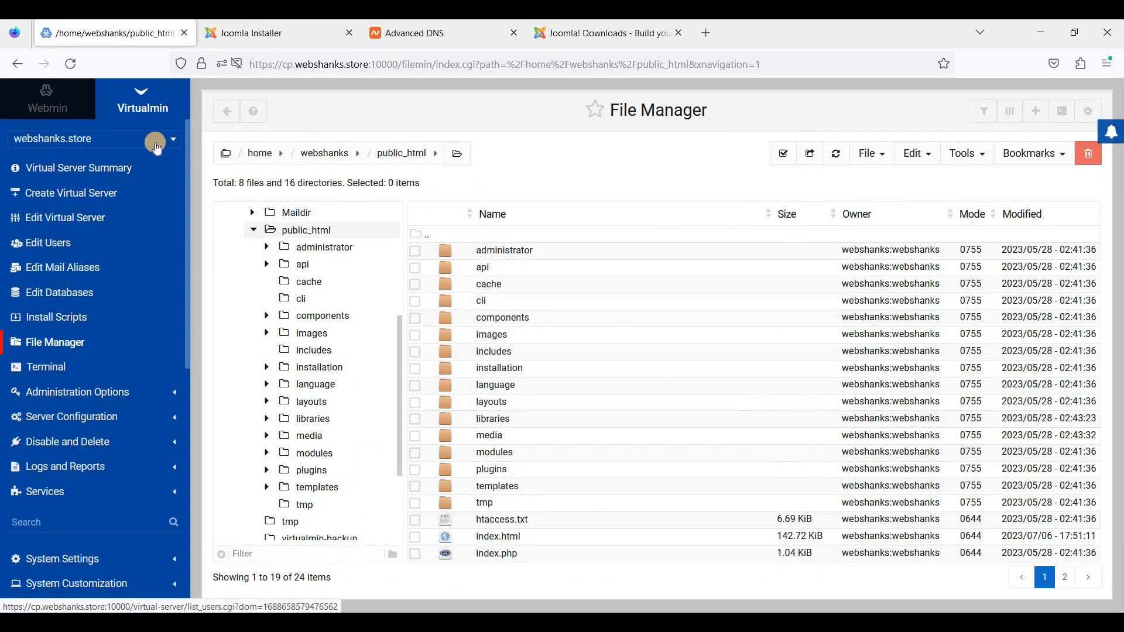
- Inspect the empty MariaDB database webshanks and its webshanks login in Virtualmin's Edit Databases
{"action": "left_click", "coordinate": [87, 300]}
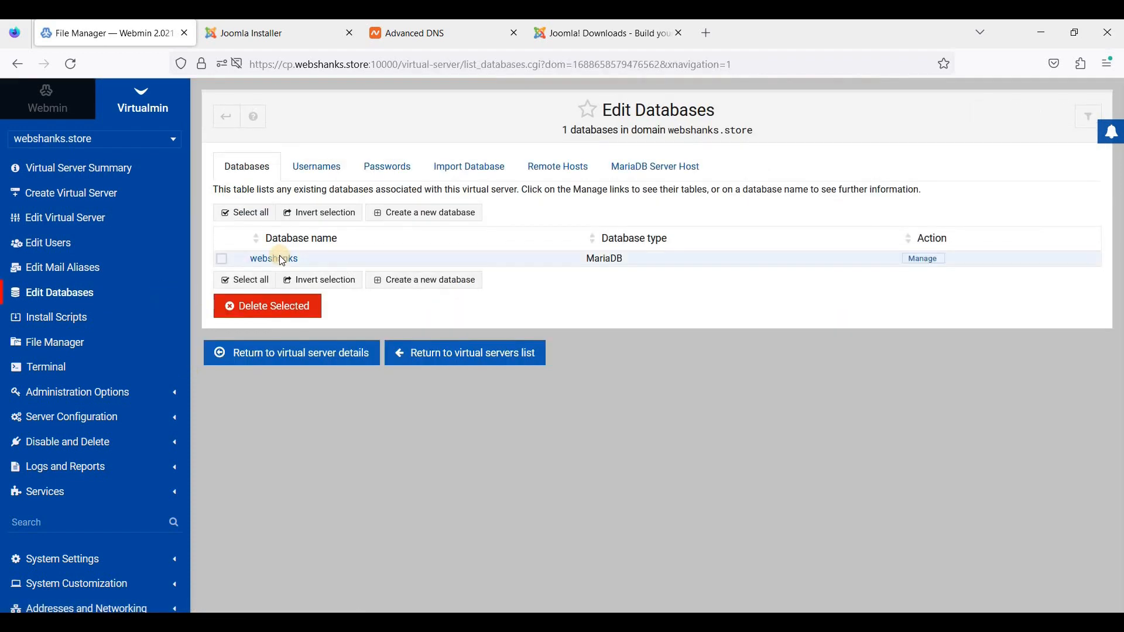
{"action": "left_click", "coordinate": [279, 259]}
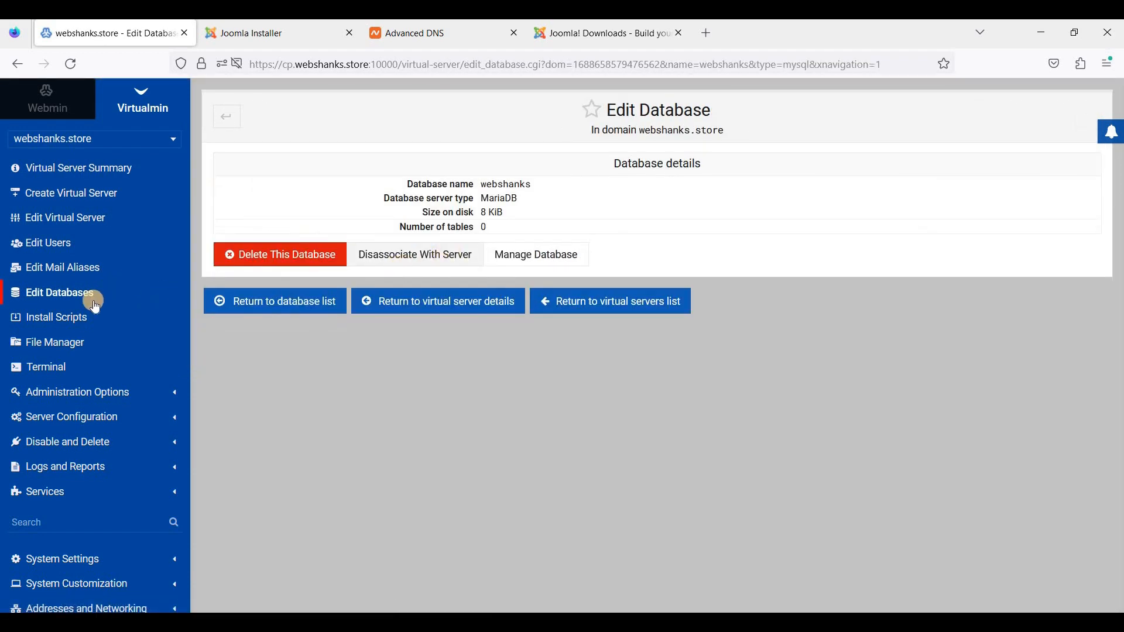
{"action": "left_click", "coordinate": [90, 303]}
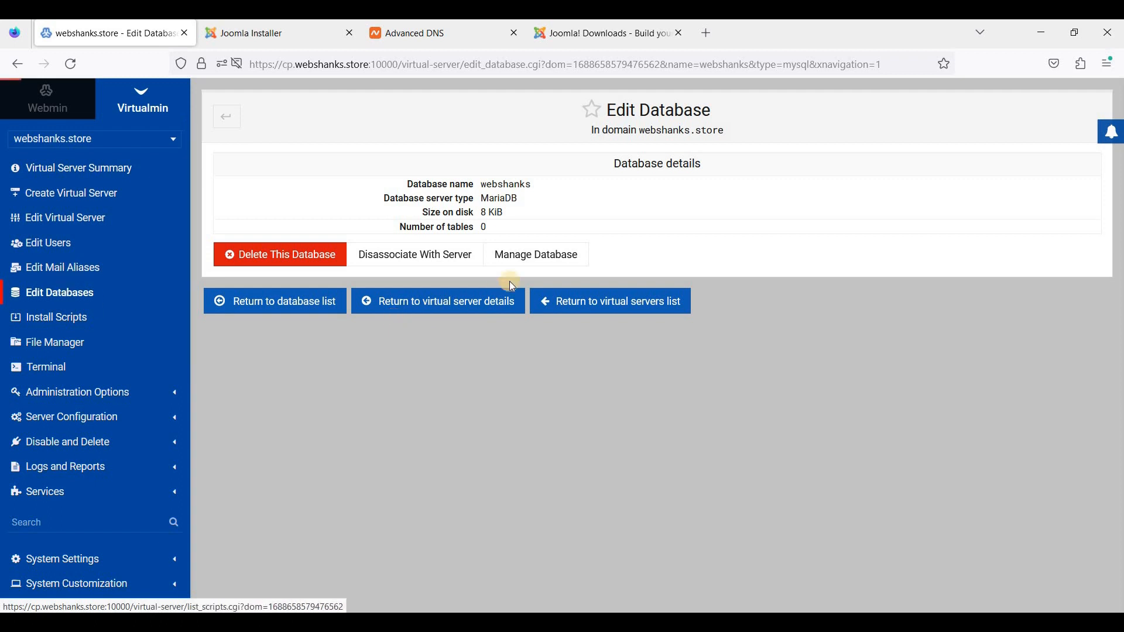
{"action": "left_click", "coordinate": [531, 261]}
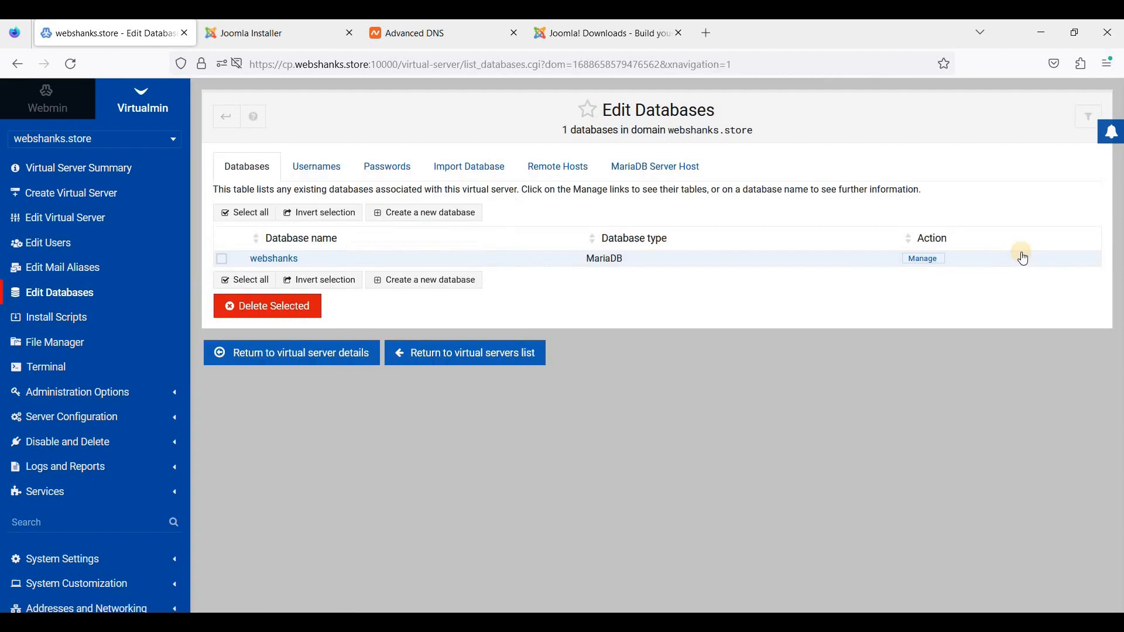
{"action": "left_click", "coordinate": [922, 260]}
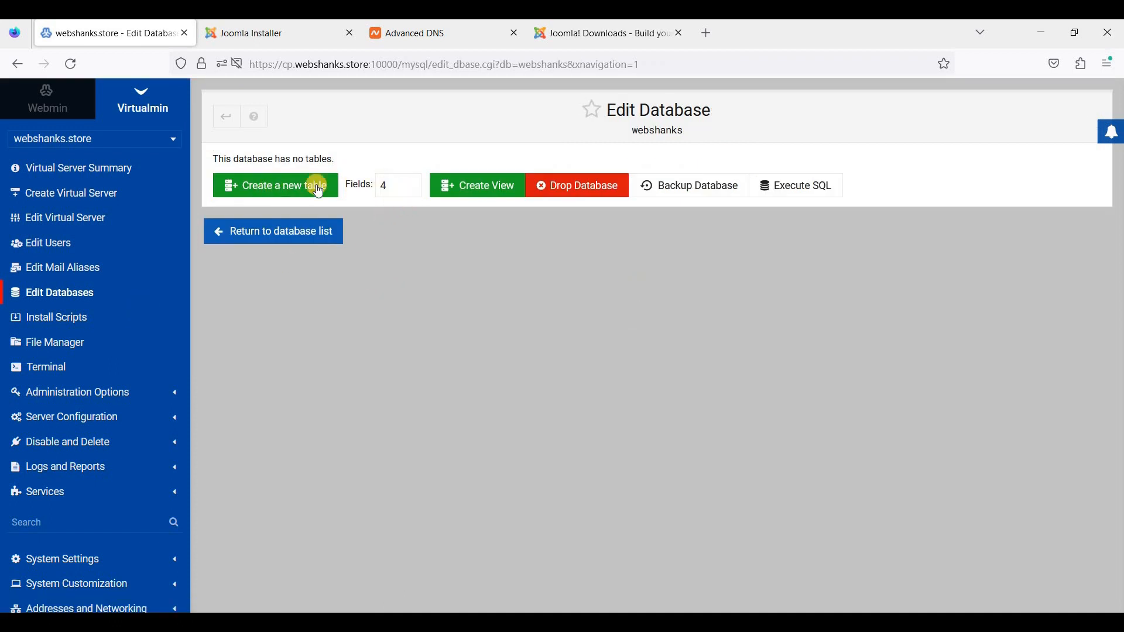
{"action": "left_click", "coordinate": [66, 291]}
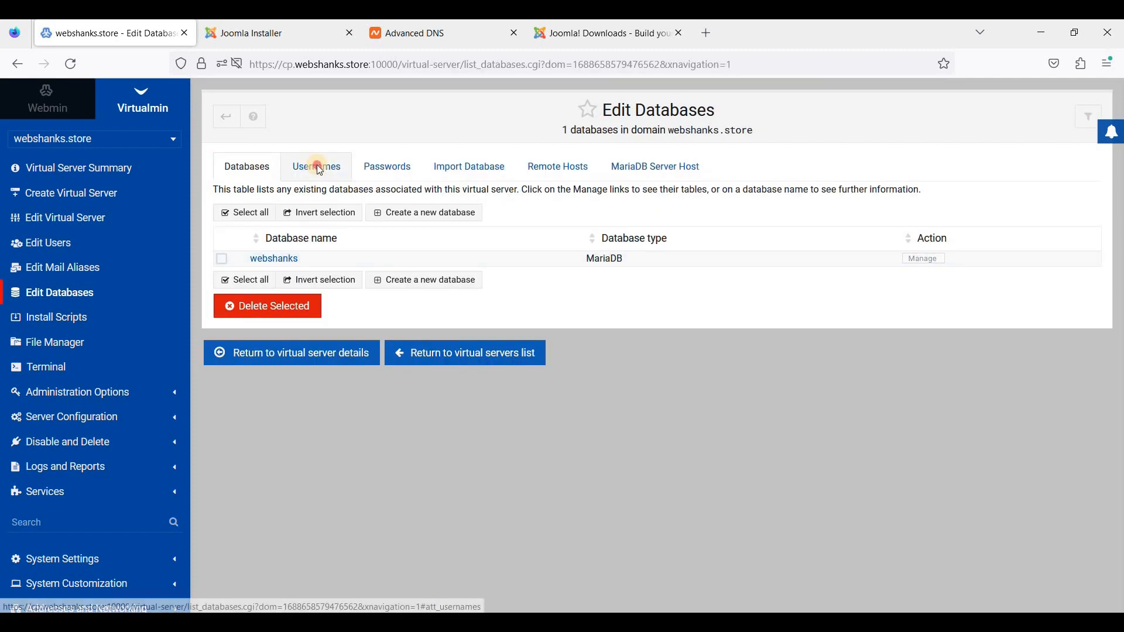
{"action": "left_click", "coordinate": [316, 167]}
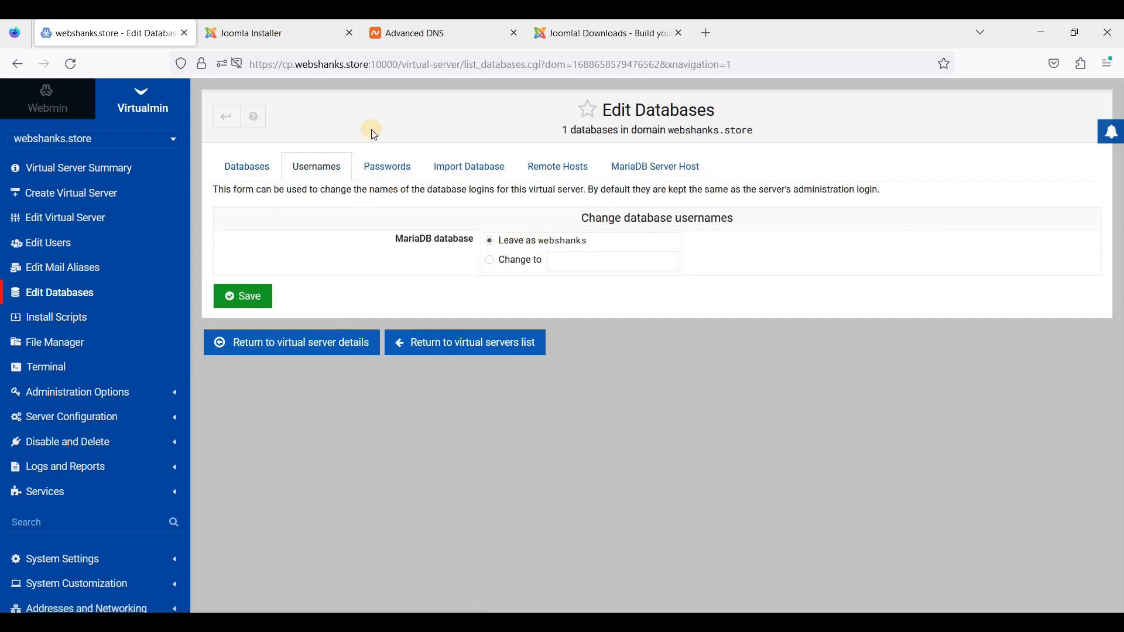
{"action": "left_click", "coordinate": [581, 36]}
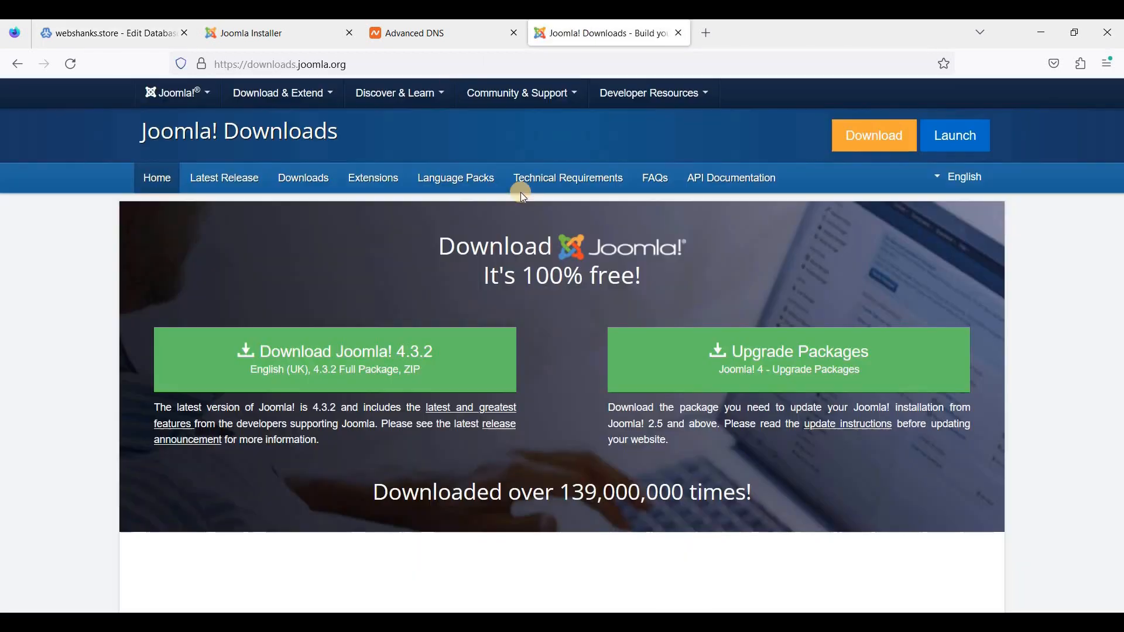
- Copy the database username webshanks from Virtualmin into the installer's username field
{"action": "left_click", "coordinate": [282, 27]}
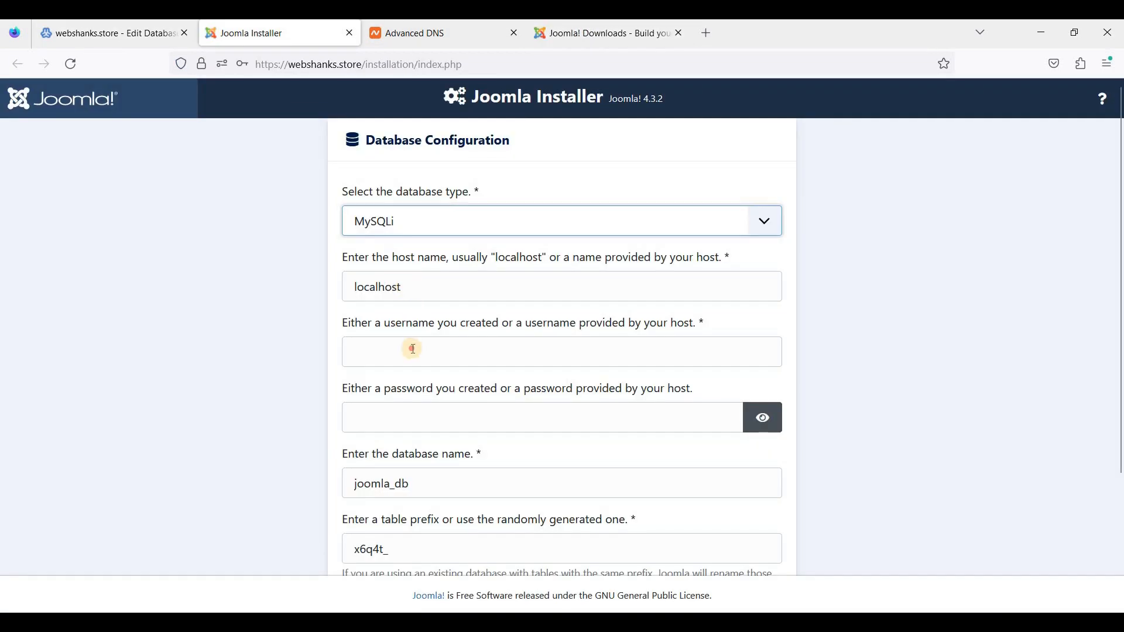
{"action": "left_click", "coordinate": [448, 336]}
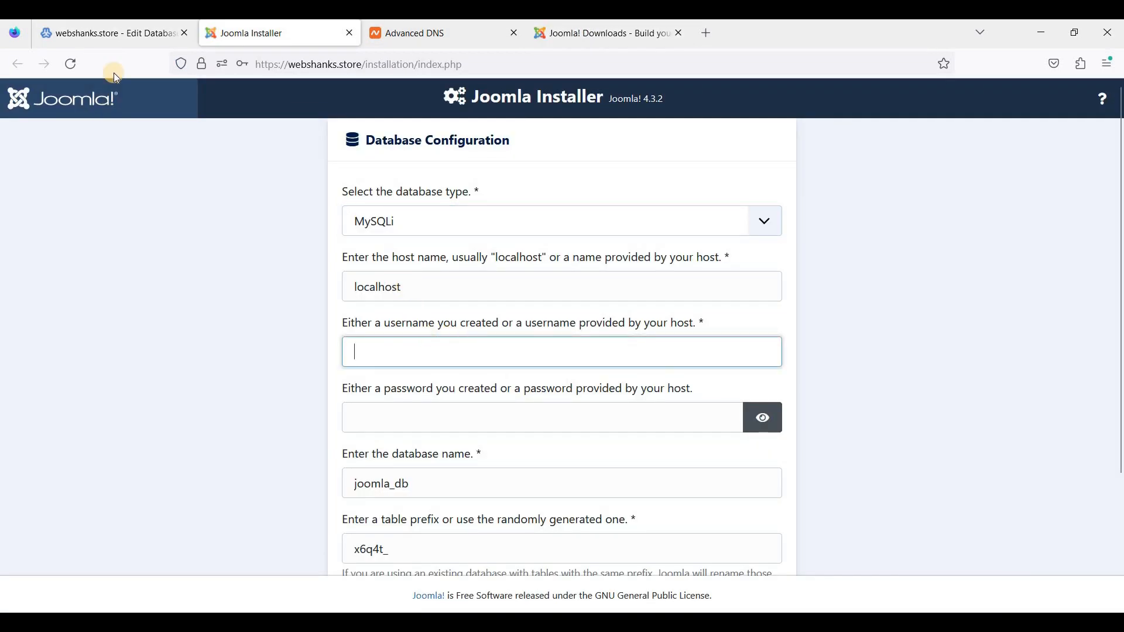
{"action": "left_click", "coordinate": [127, 36]}
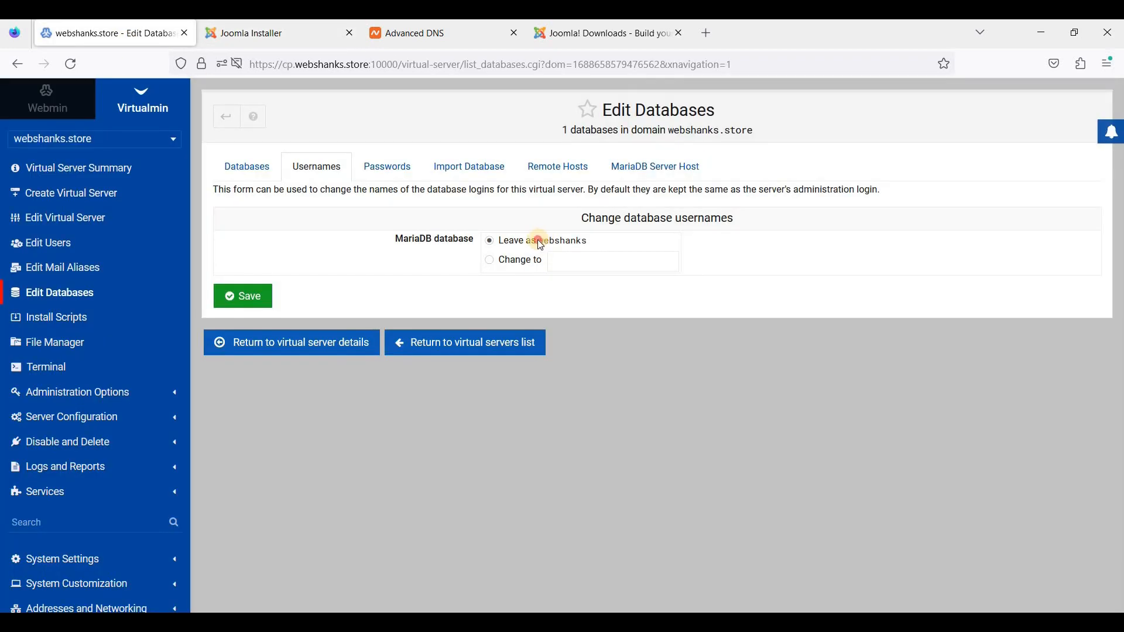
{"action": "left_click_drag", "start_coordinate": [540, 245], "coordinate": [587, 240]}
{"action": "key", "text": "ctrl+c"}
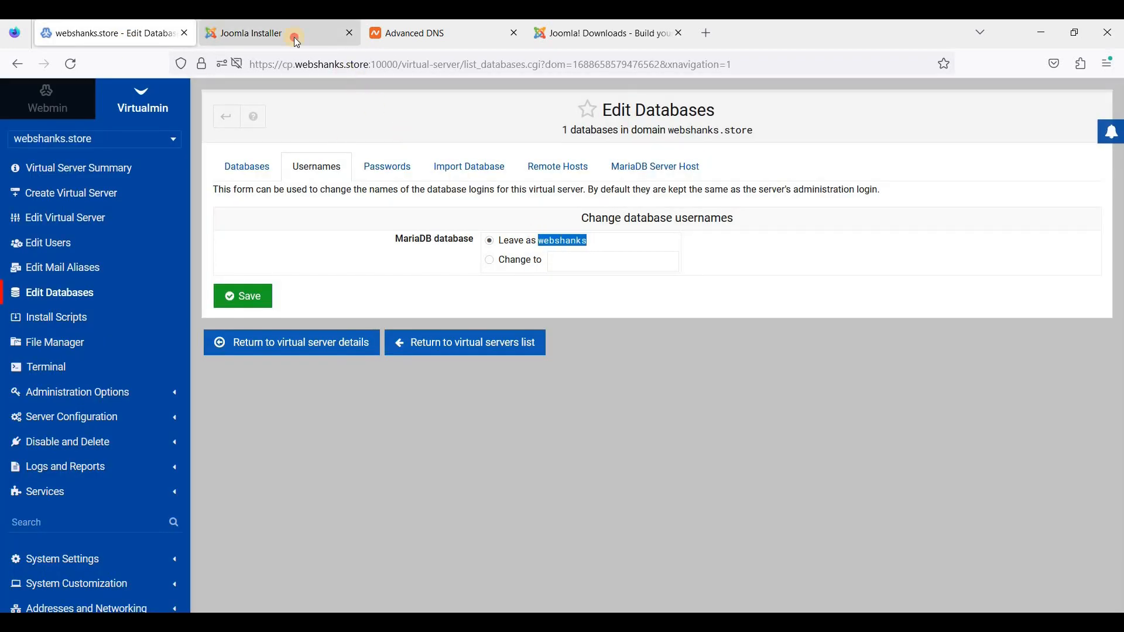
{"action": "left_click", "coordinate": [296, 39]}
{"action": "key", "text": "ctrl+v"}
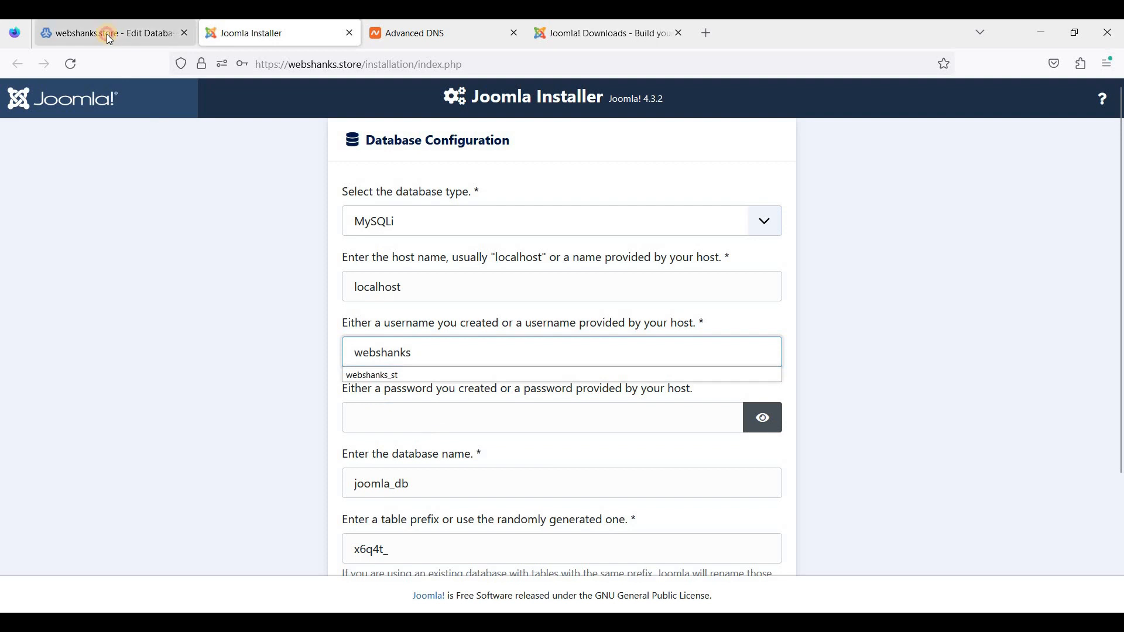
- Reveal the database password in Virtualmin and paste it into the installer's password field
{"action": "left_click", "coordinate": [107, 33]}
{"action": "left_click", "coordinate": [381, 169]}
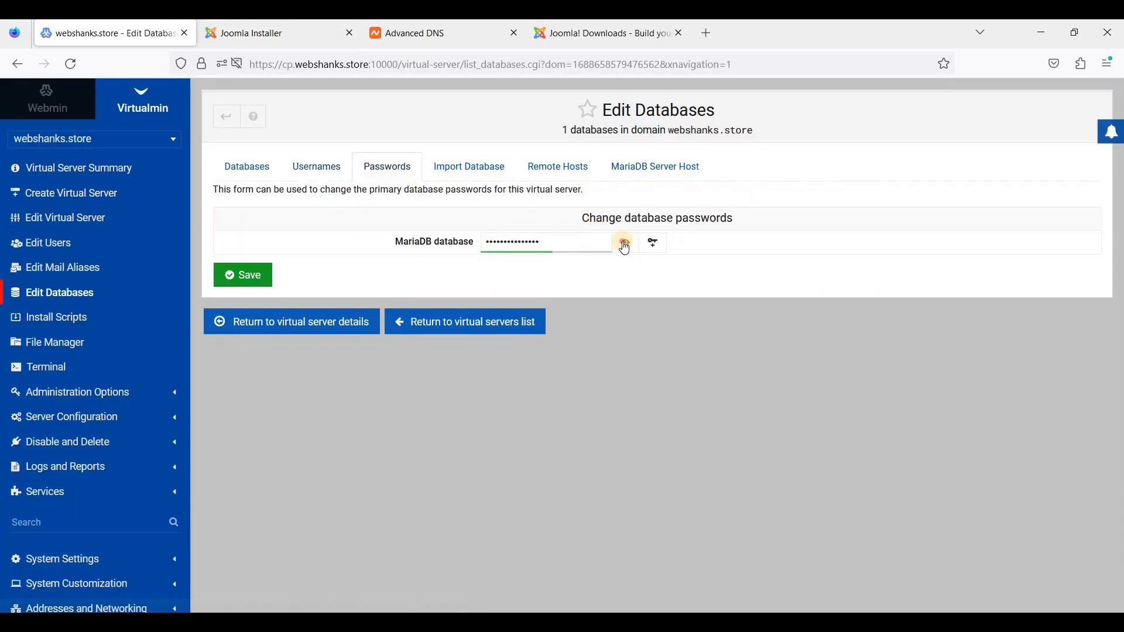
{"action": "left_click", "coordinate": [625, 245]}
{"action": "left_click", "coordinate": [441, 242]}
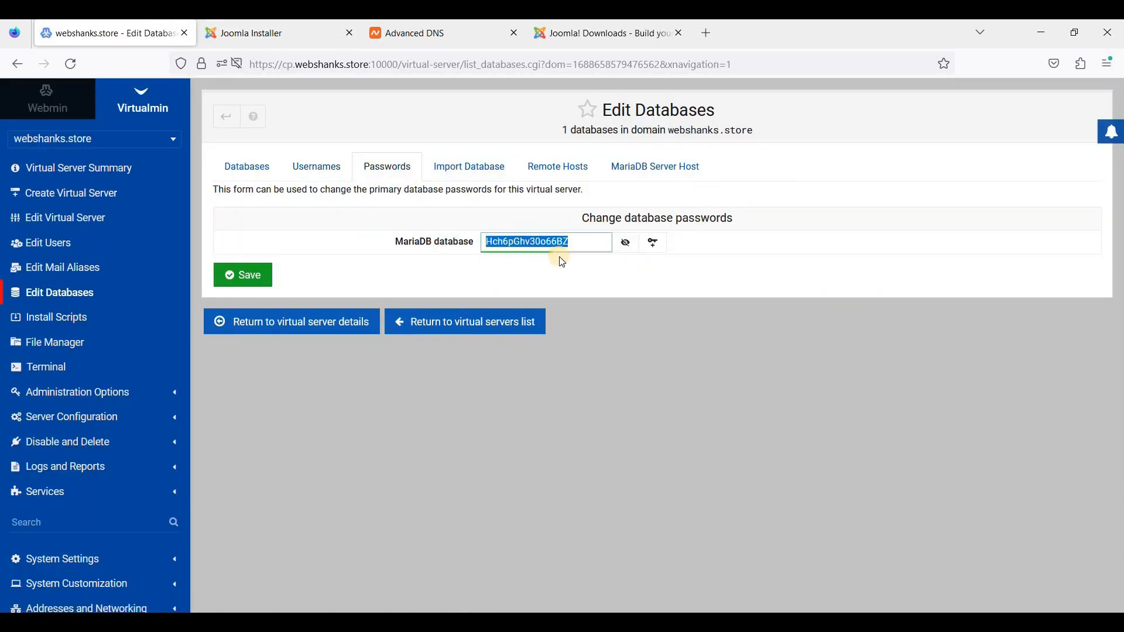
{"action": "left_click", "coordinate": [284, 39]}
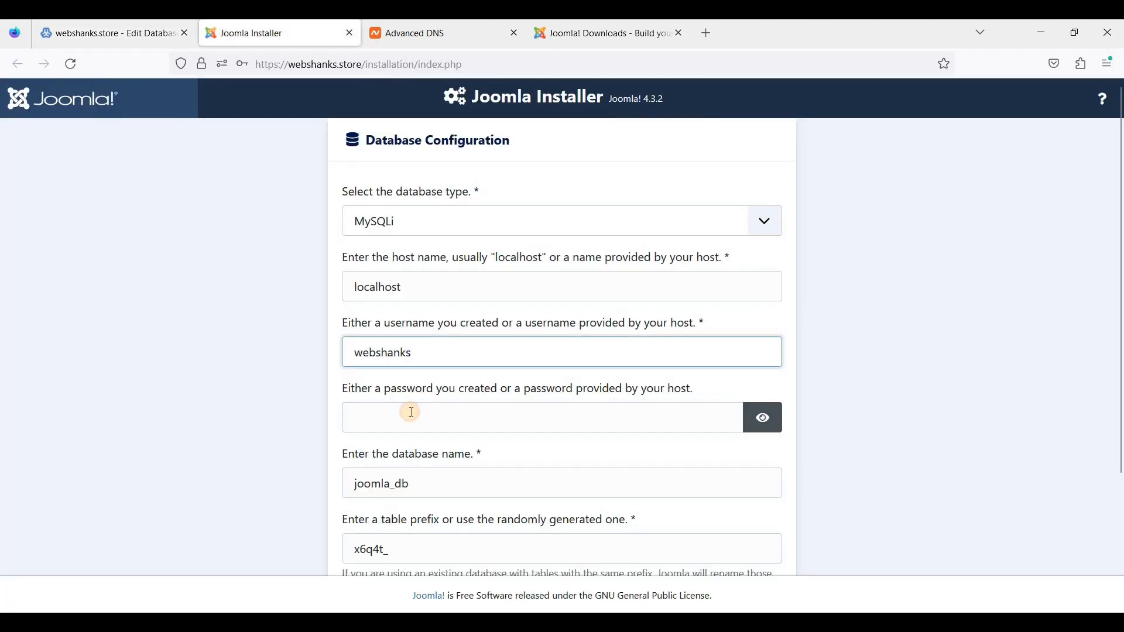
{"action": "left_click", "coordinate": [411, 413]}
{"action": "key", "text": "ctrl+v"}
- Replace the database name joomla_db with webshanks in the installer form
{"action": "left_click", "coordinate": [431, 483]}
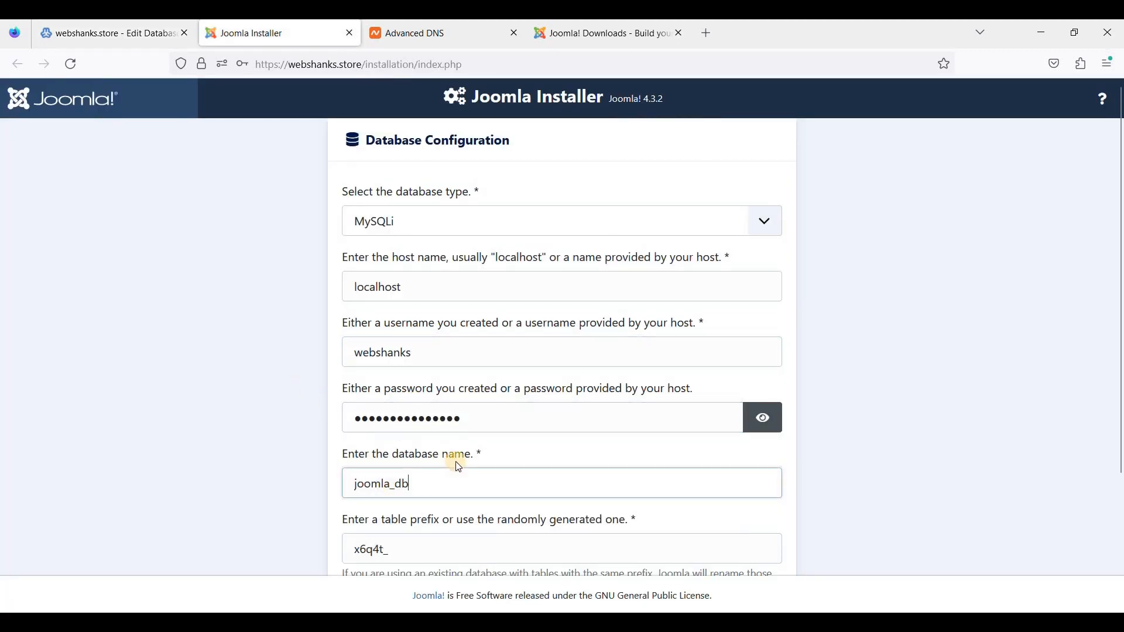
{"action": "scroll", "coordinate": [437, 447], "scroll_direction": "down", "scroll_amount": 2}
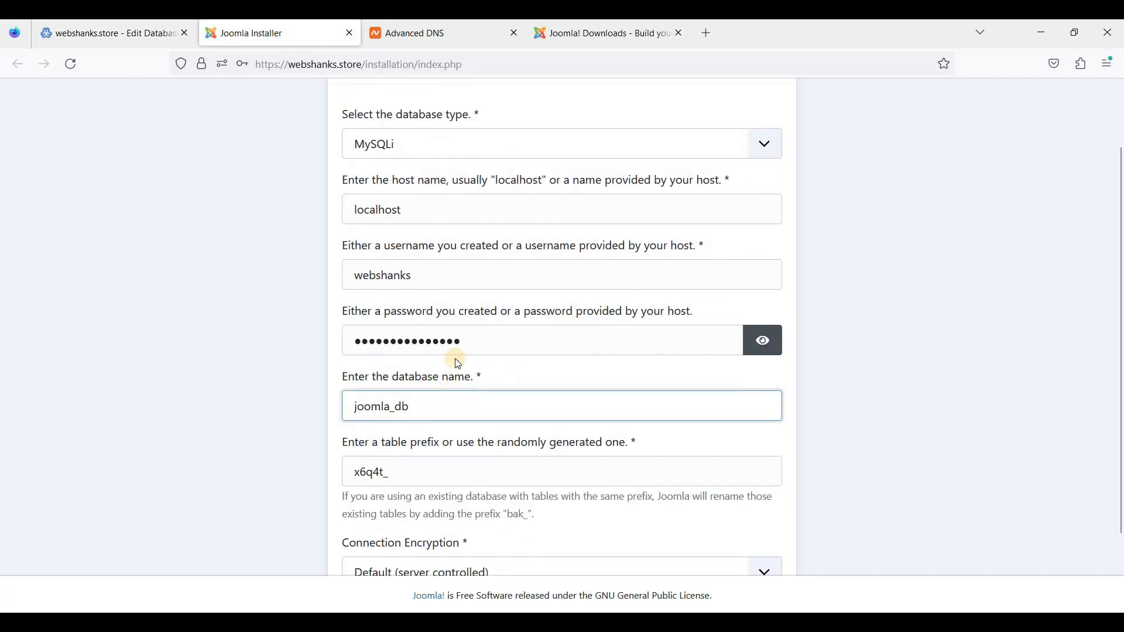
{"action": "left_click", "coordinate": [135, 46]}
{"action": "left_click", "coordinate": [244, 170]}
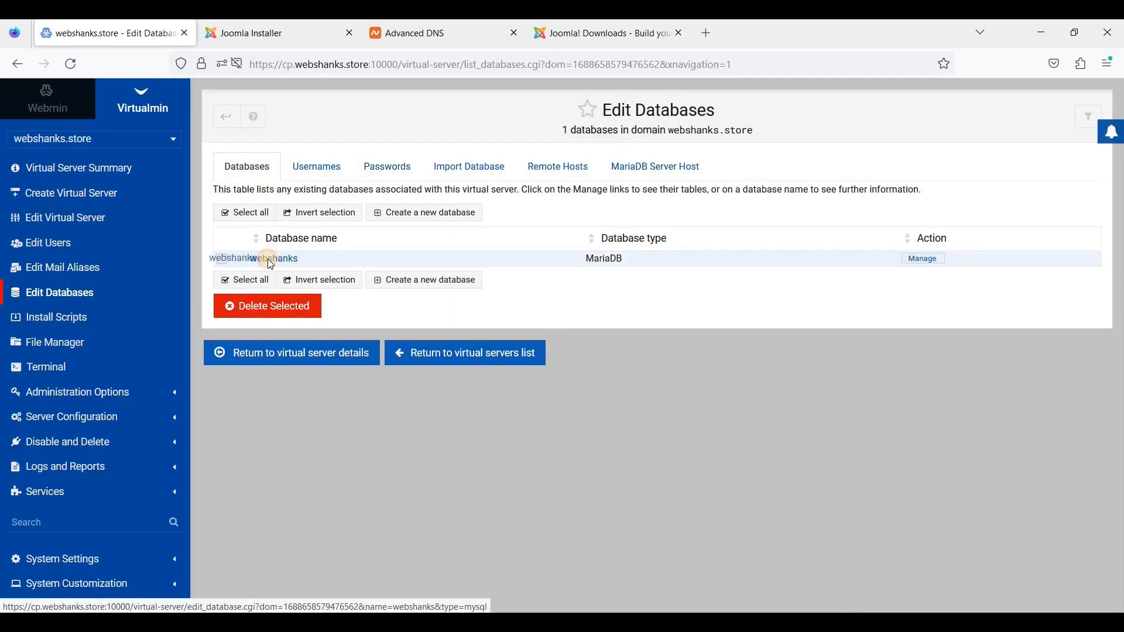
{"action": "left_click", "coordinate": [299, 29]}
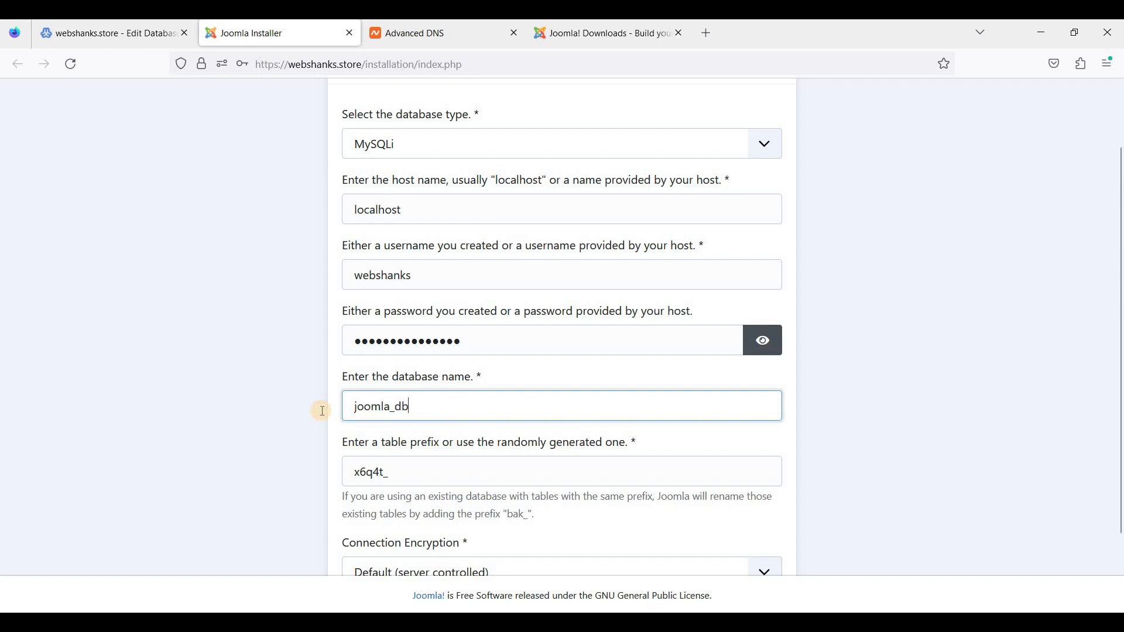
{"action": "key", "text": "ctrl+a"}
{"action": "type", "text": "webhsnk"}
{"action": "key", "text": "BackSpace"}
{"action": "key", "text": "BackSpace"}
{"action": "key", "text": "BackSpace"}
{"action": "key", "text": "BackSpace"}
{"action": "type", "text": "shanks"}
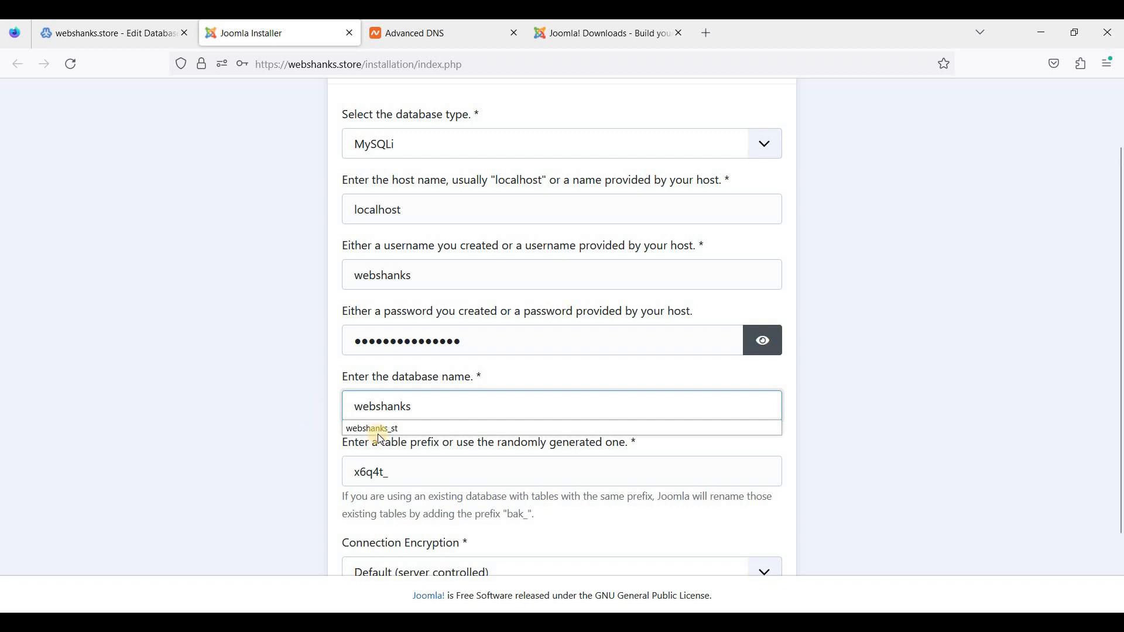
{"action": "left_click", "coordinate": [437, 449]}
{"action": "scroll", "coordinate": [455, 444], "scroll_direction": "down", "scroll_amount": 3}
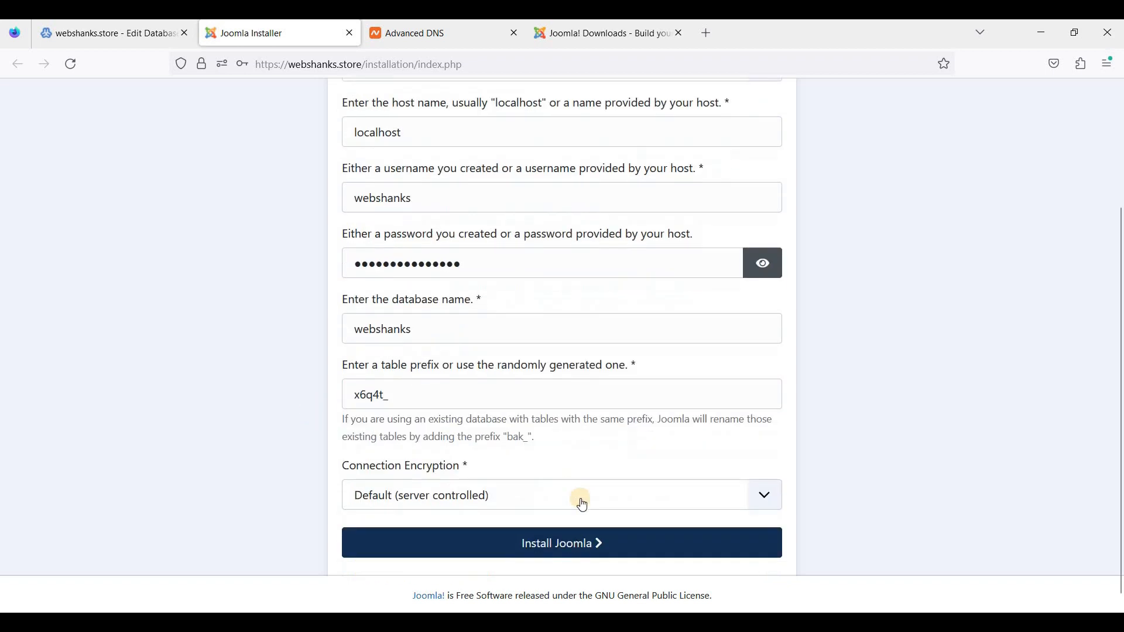
- Install Joomla without saving the browser login, then open the administrator area once complete
{"action": "left_click", "coordinate": [565, 546]}
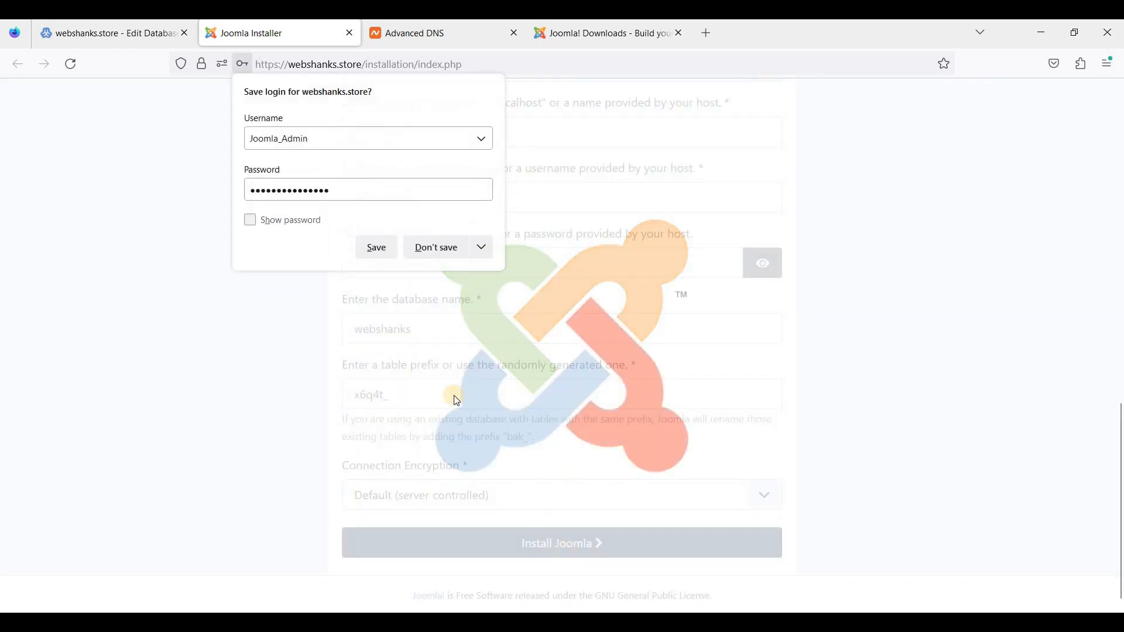
{"action": "left_click", "coordinate": [436, 277]}
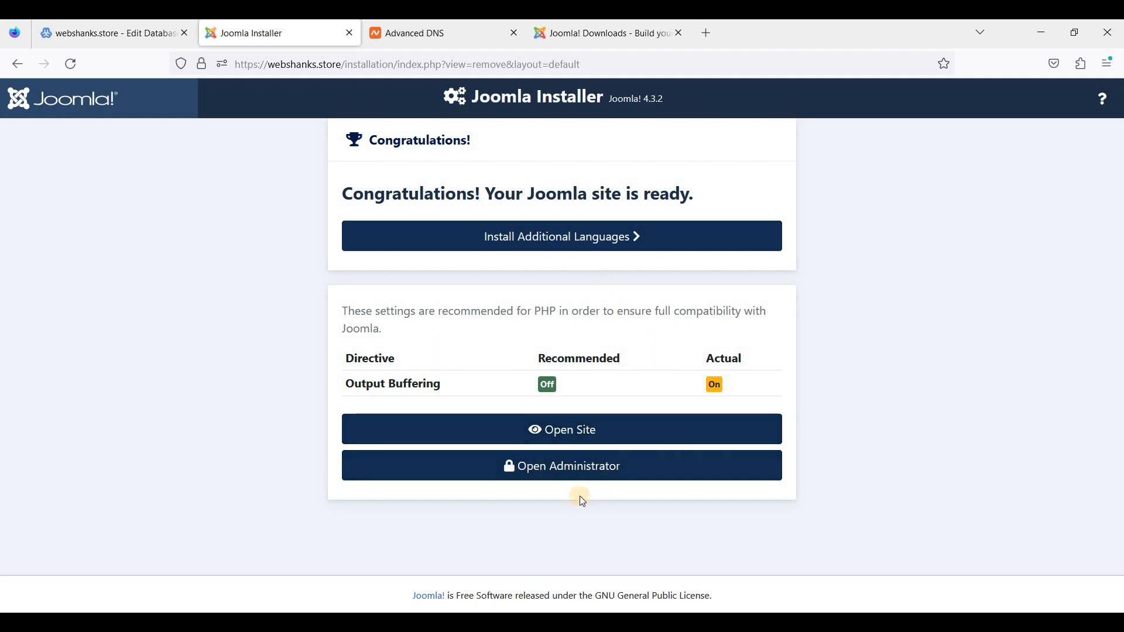
{"action": "right_click", "coordinate": [575, 433]}
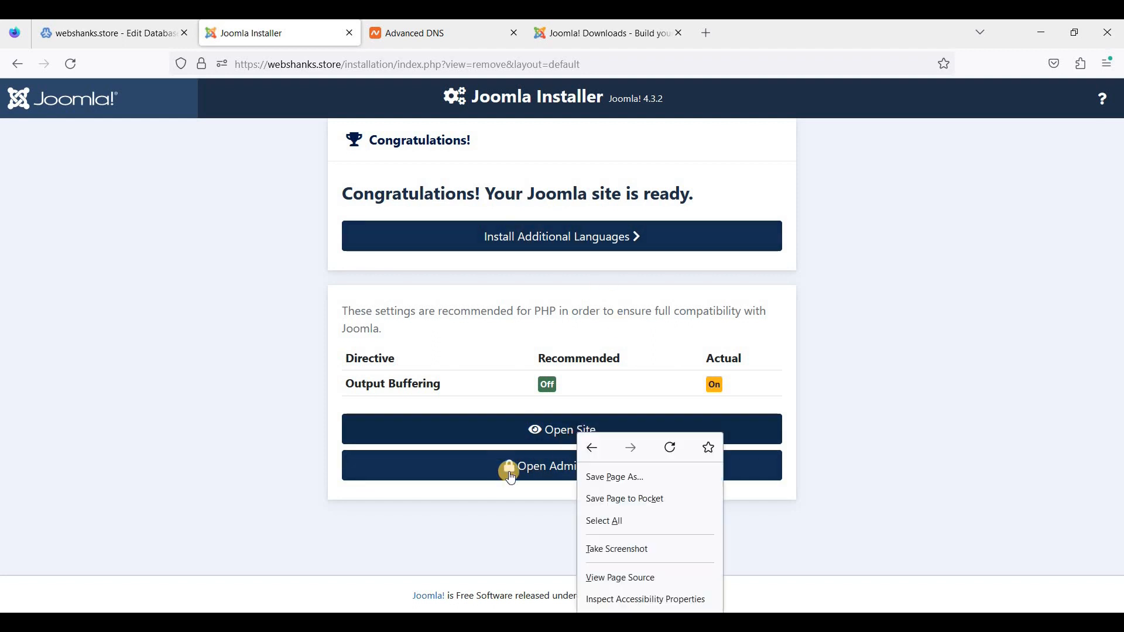
{"action": "key", "text": "Escape"}
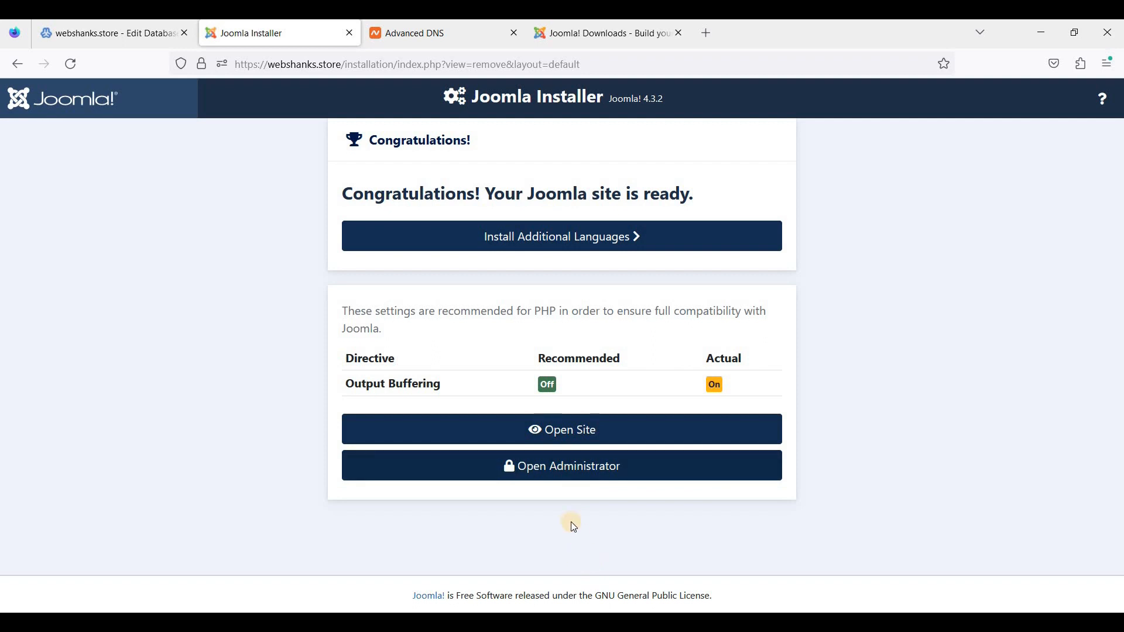
{"action": "left_click", "coordinate": [577, 466]}
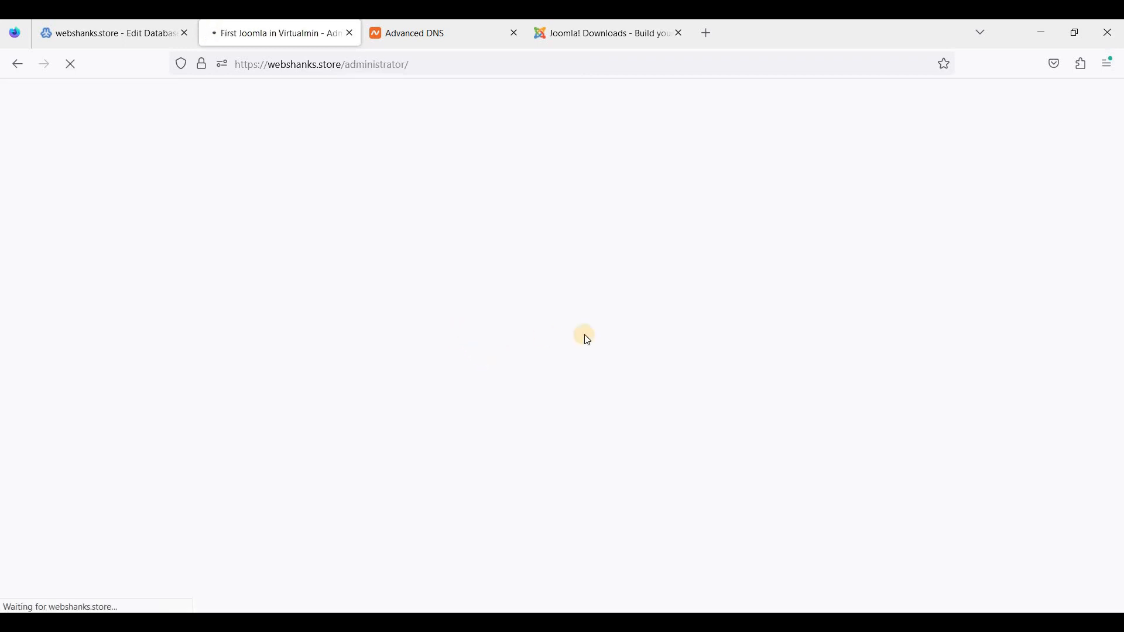
- Log in to Joomla Administrator as Joomla_Admin with the saved password, declining to store the login
{"action": "type", "text": "Jo"}
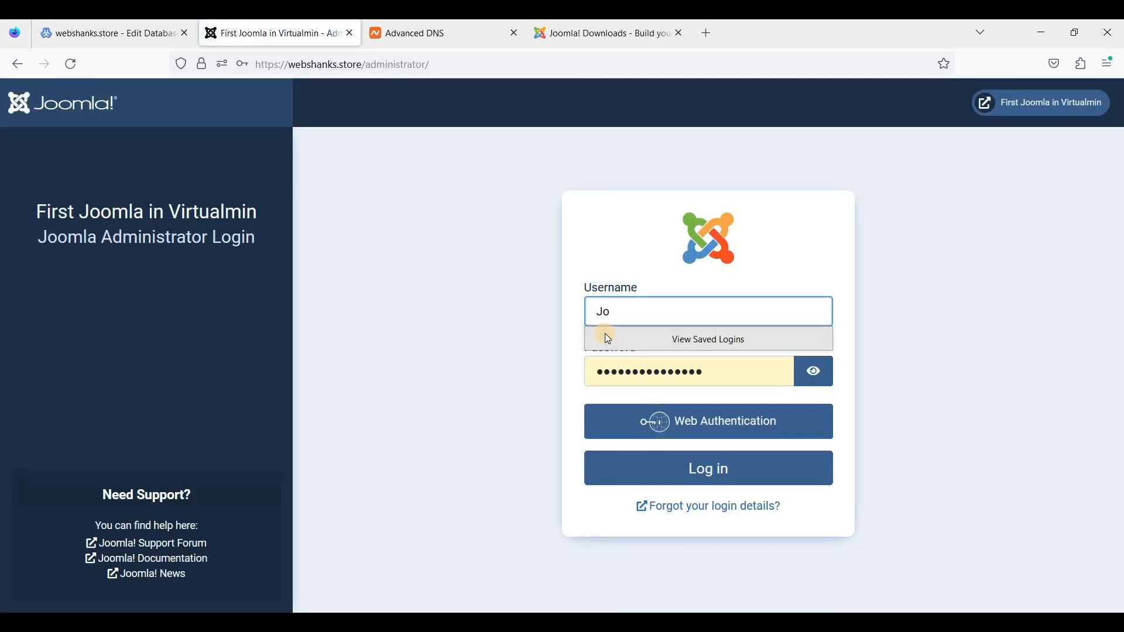
{"action": "type", "text": "omla_Admin"}
{"action": "key", "text": "Tab"}
{"action": "left_click", "coordinate": [671, 382]}
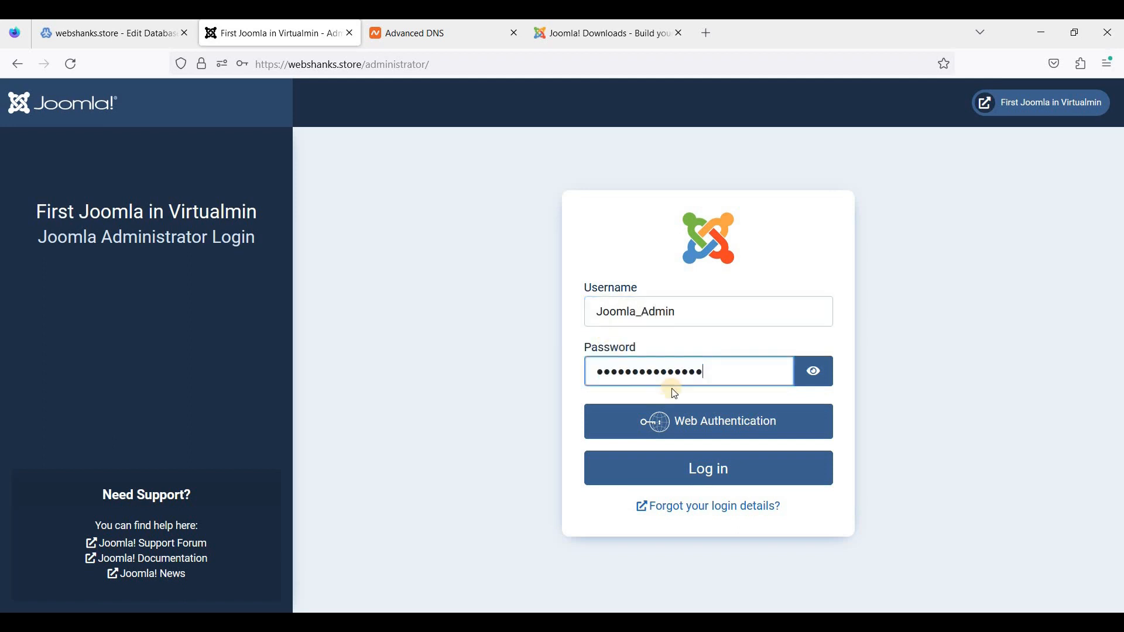
{"action": "left_click", "coordinate": [712, 468]}
{"action": "left_click", "coordinate": [442, 249]}
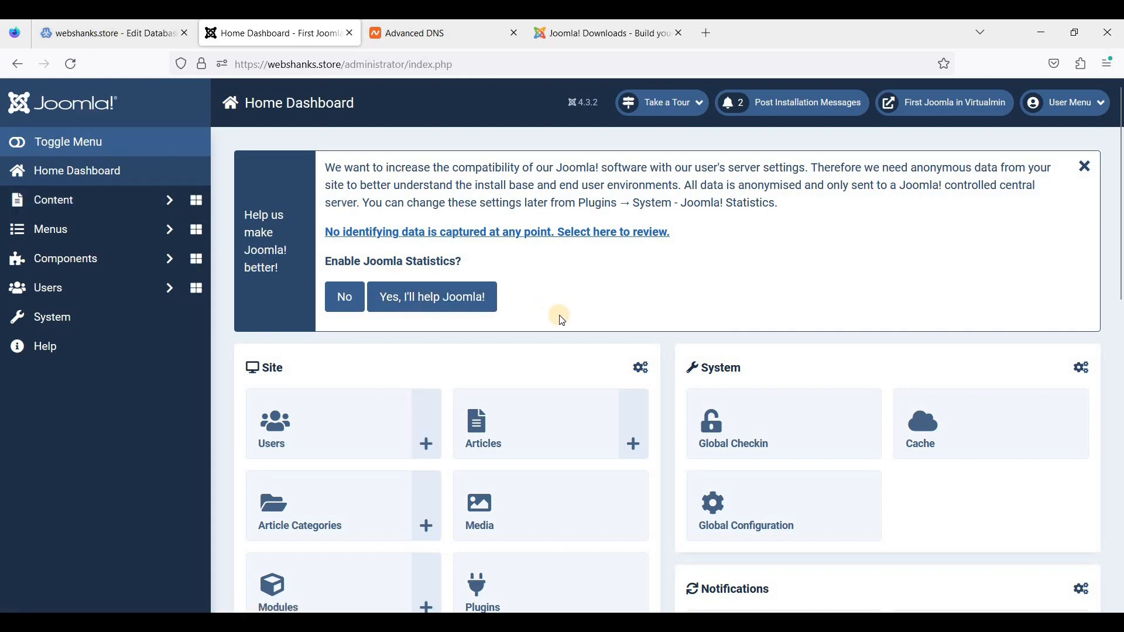
{"action": "scroll", "coordinate": [562, 319], "scroll_direction": "down", "scroll_amount": 4}
{"action": "scroll", "coordinate": [438, 252], "scroll_direction": "up", "scroll_amount": 4}
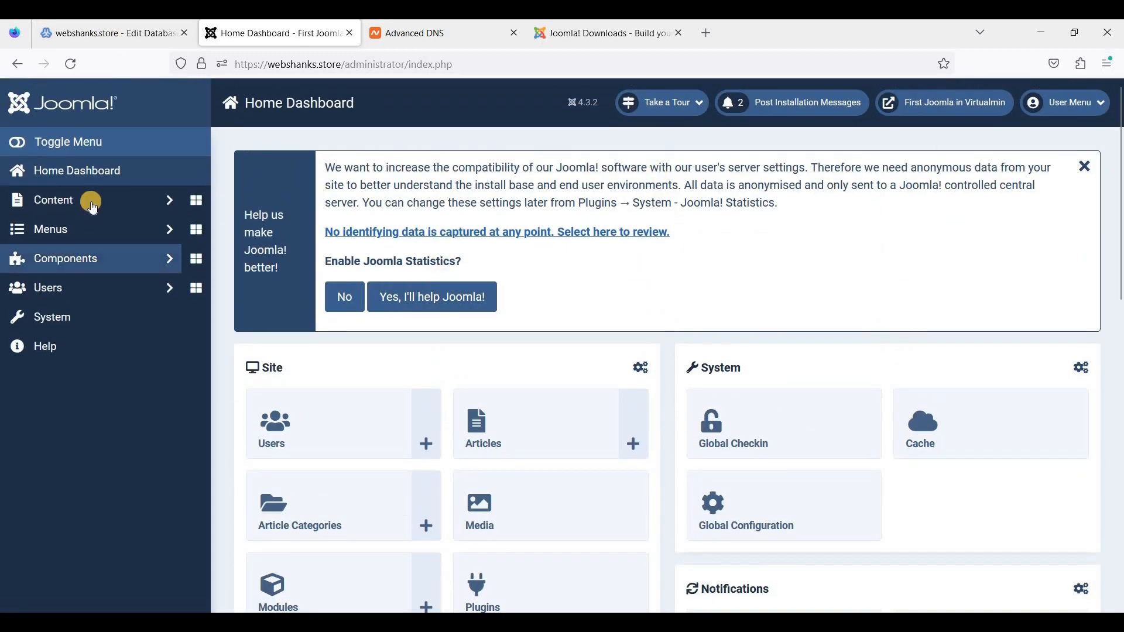
{"action": "scroll", "coordinate": [613, 248], "scroll_direction": "down", "scroll_amount": 3}
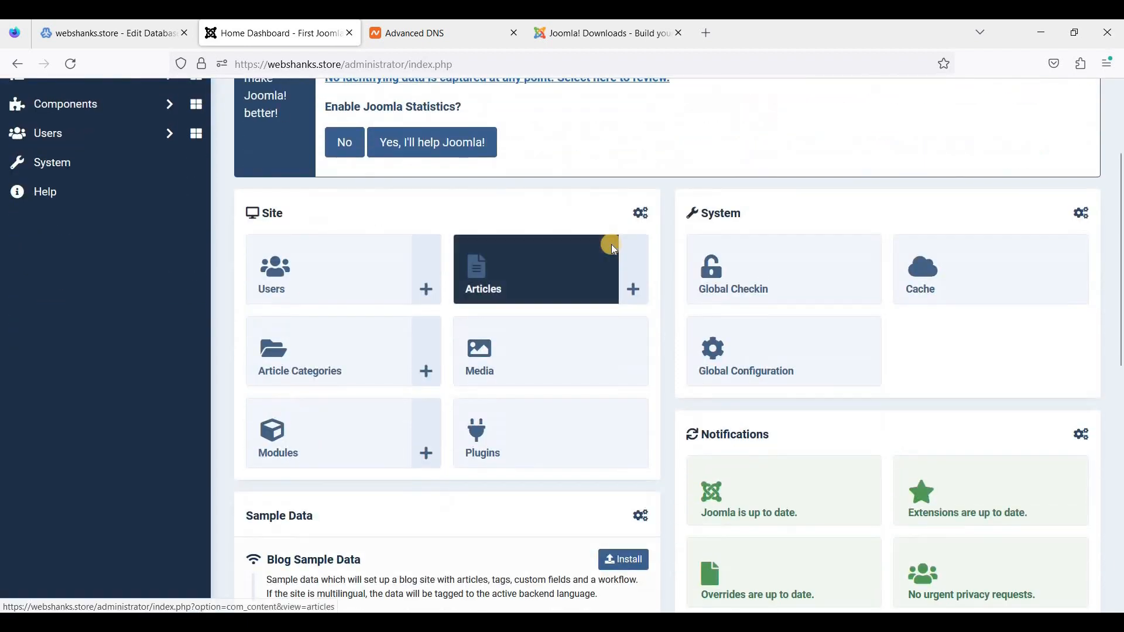
{"action": "scroll", "coordinate": [609, 246], "scroll_direction": "up", "scroll_amount": 3}
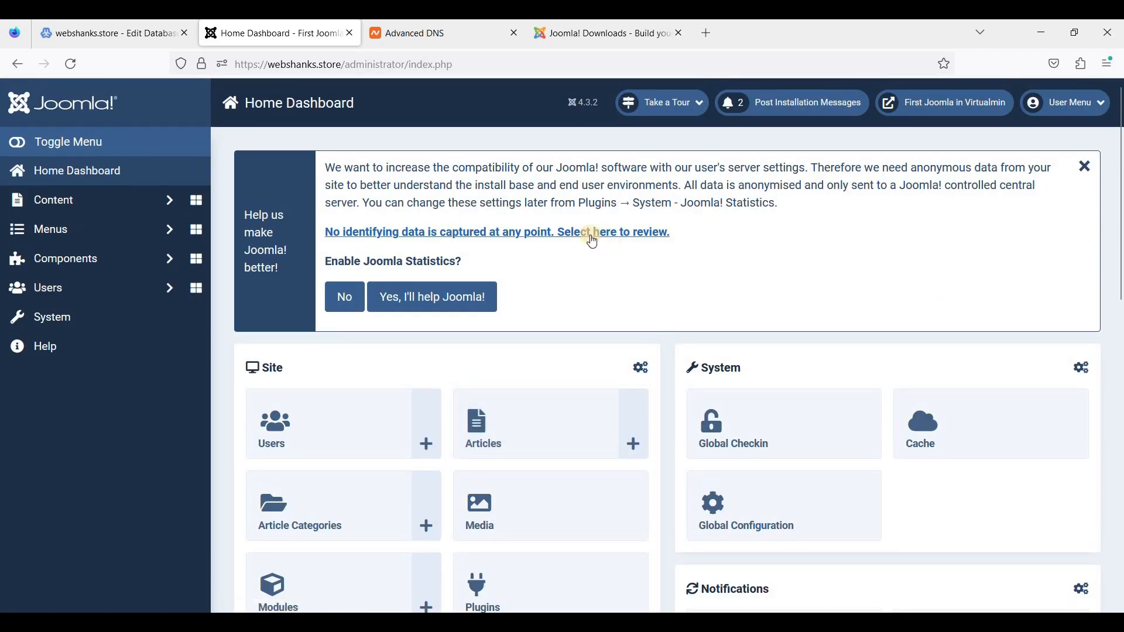